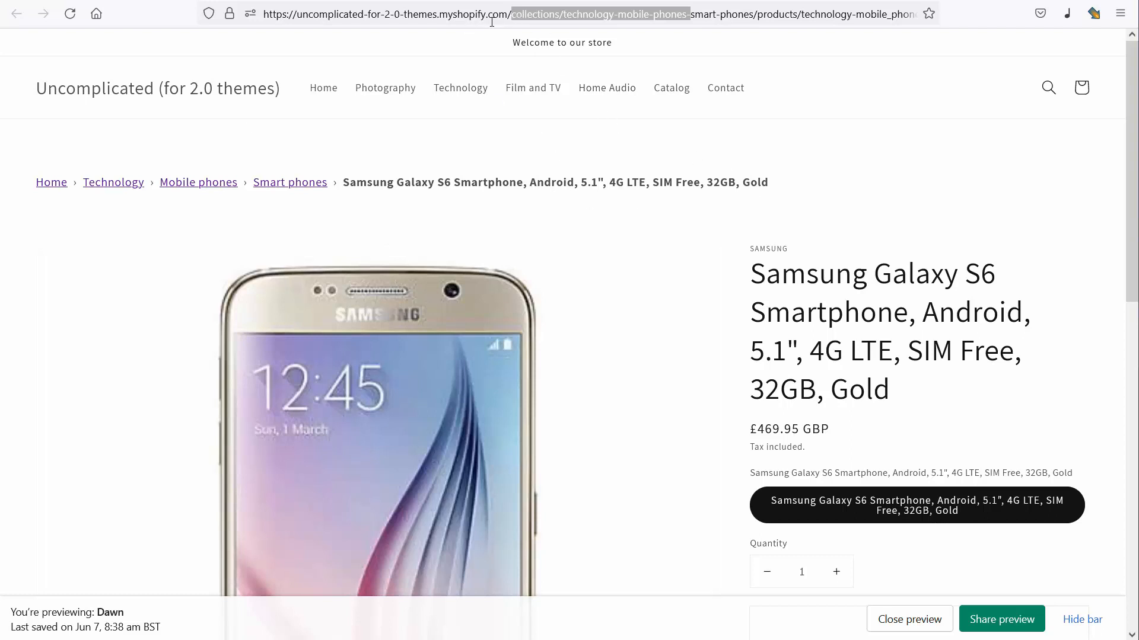
Examine the collection path in the Samsung Galaxy S6 product page's address, and switch to the store's home page.
left_click(744, 13)
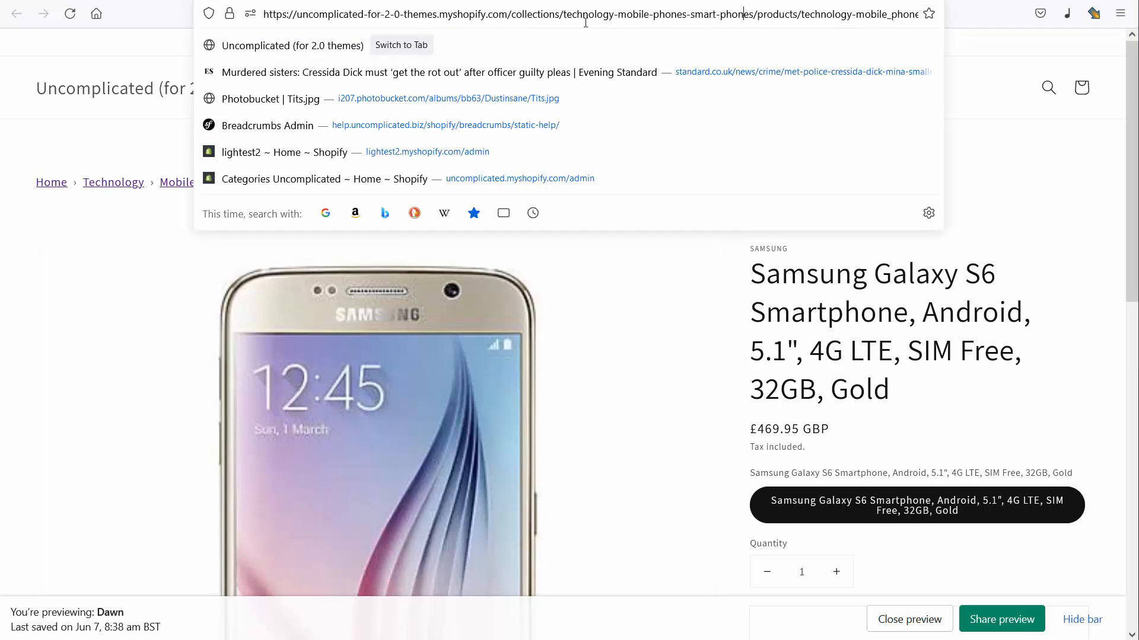
left_click(526, 13)
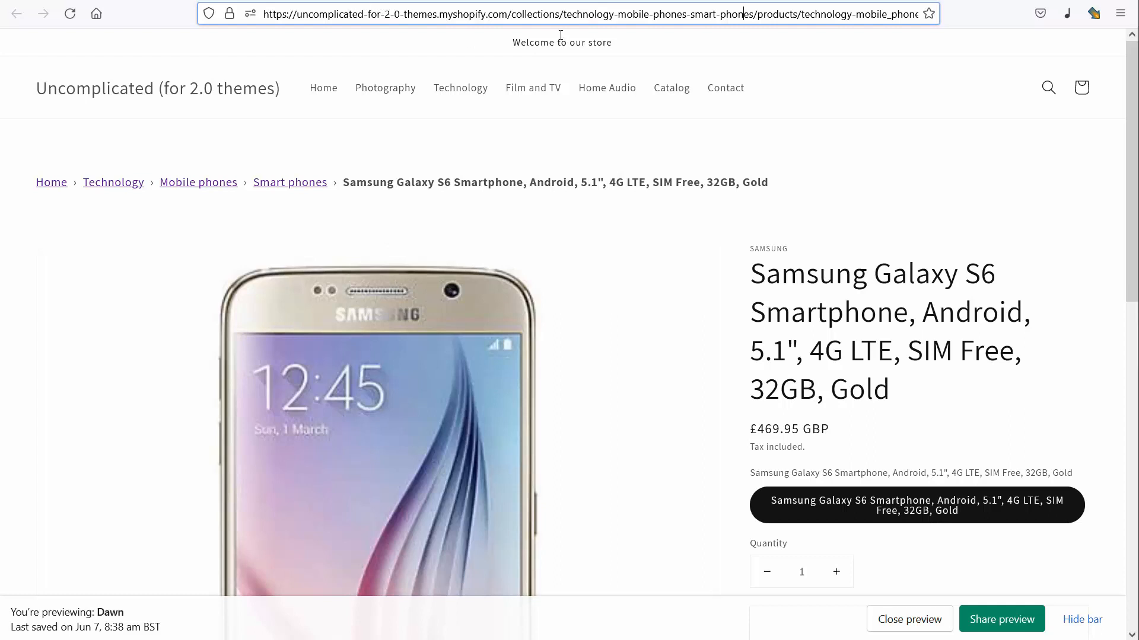
left_click(119, 1)
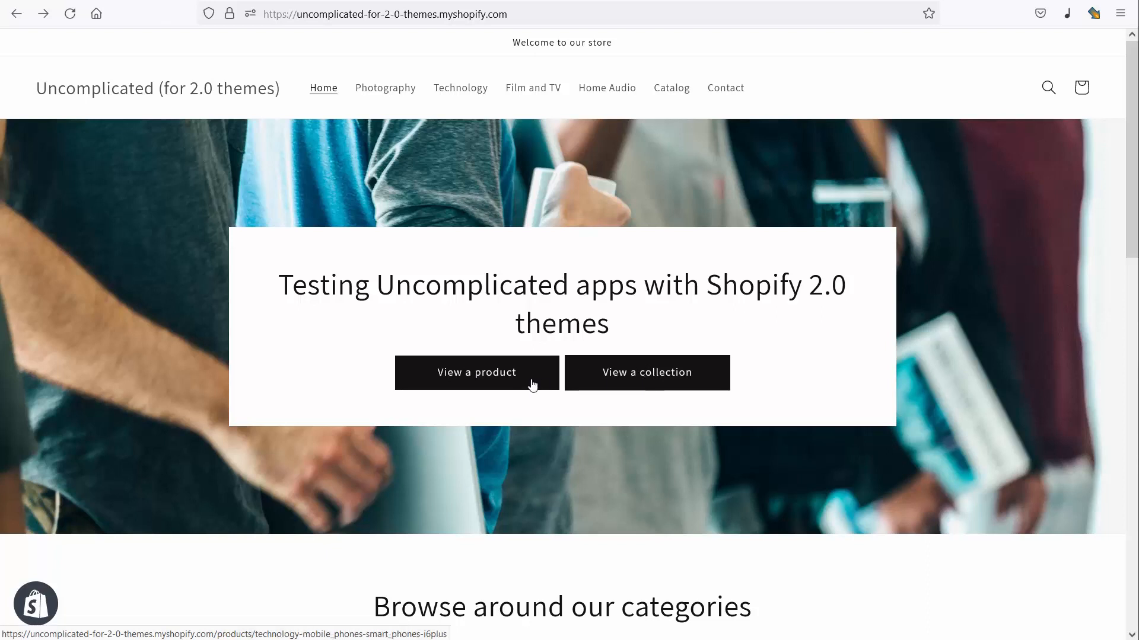
Open the product linked from the home page banner, inspect its short address and breadcrumb, and return to the home page.
left_click(488, 381)
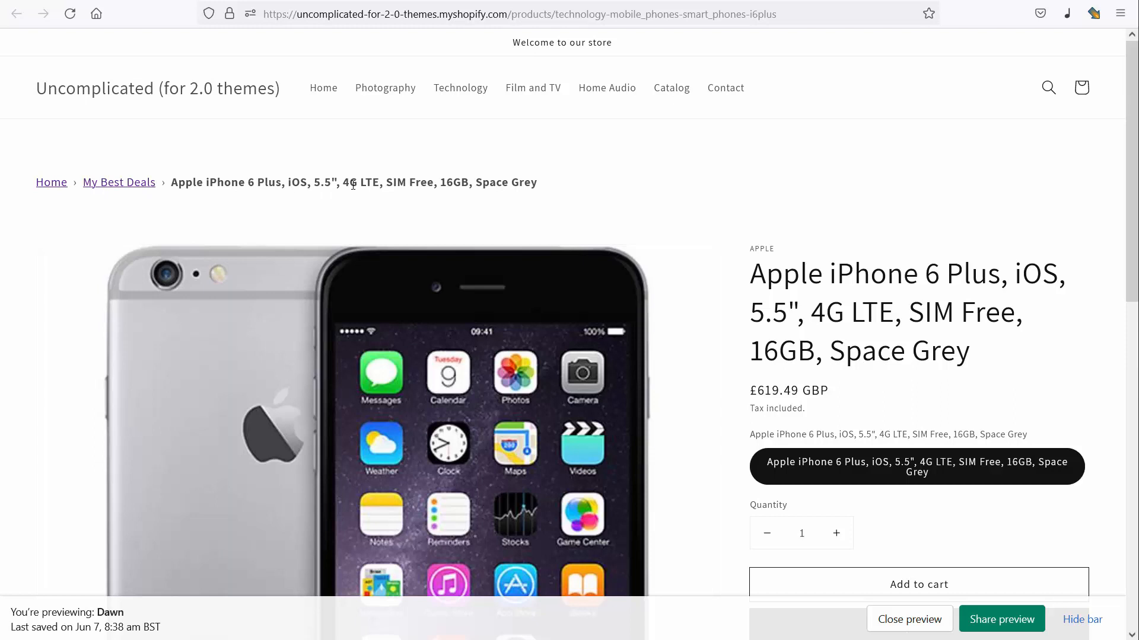
left_click(96, 13)
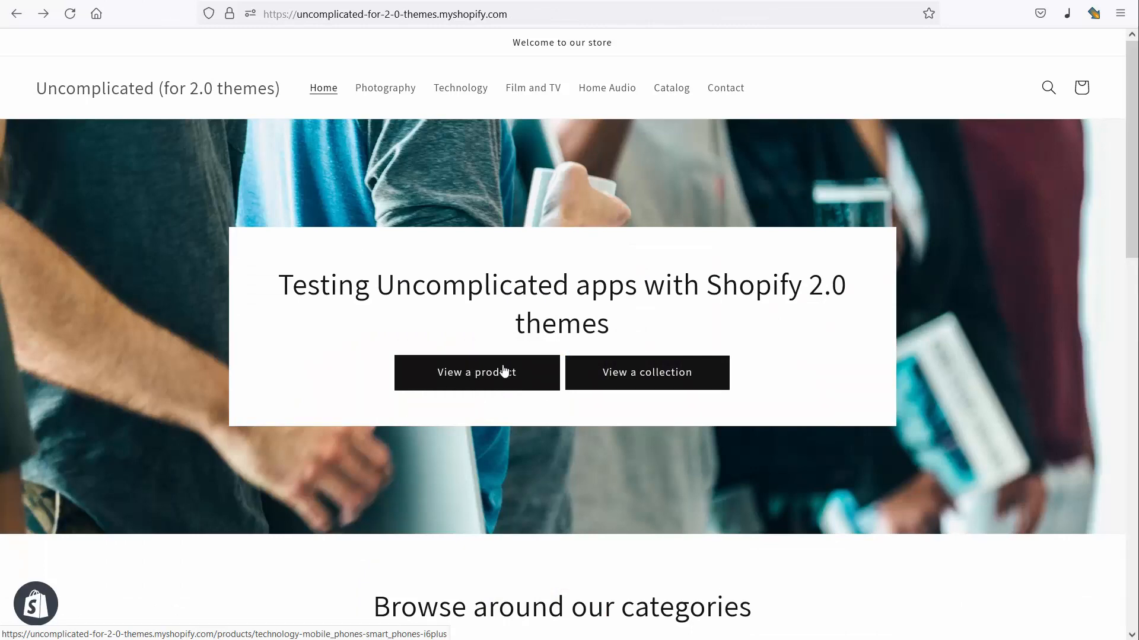
left_click(660, 378)
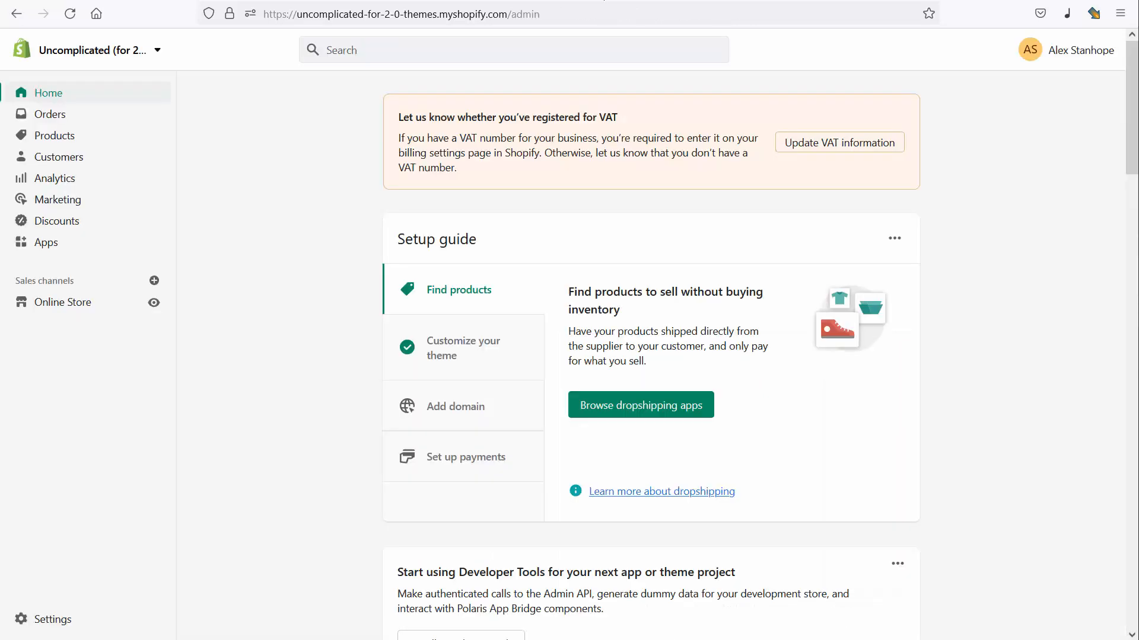
Open the Dawn theme for customization from the store admin and load the Default collection template.
left_click(72, 304)
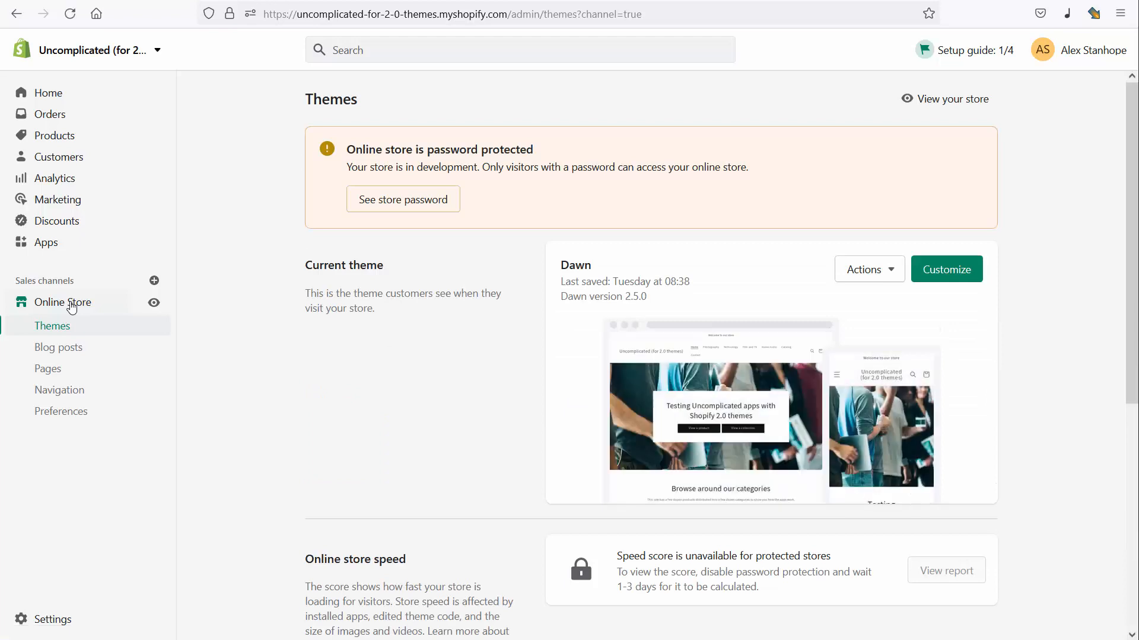
left_click(948, 270)
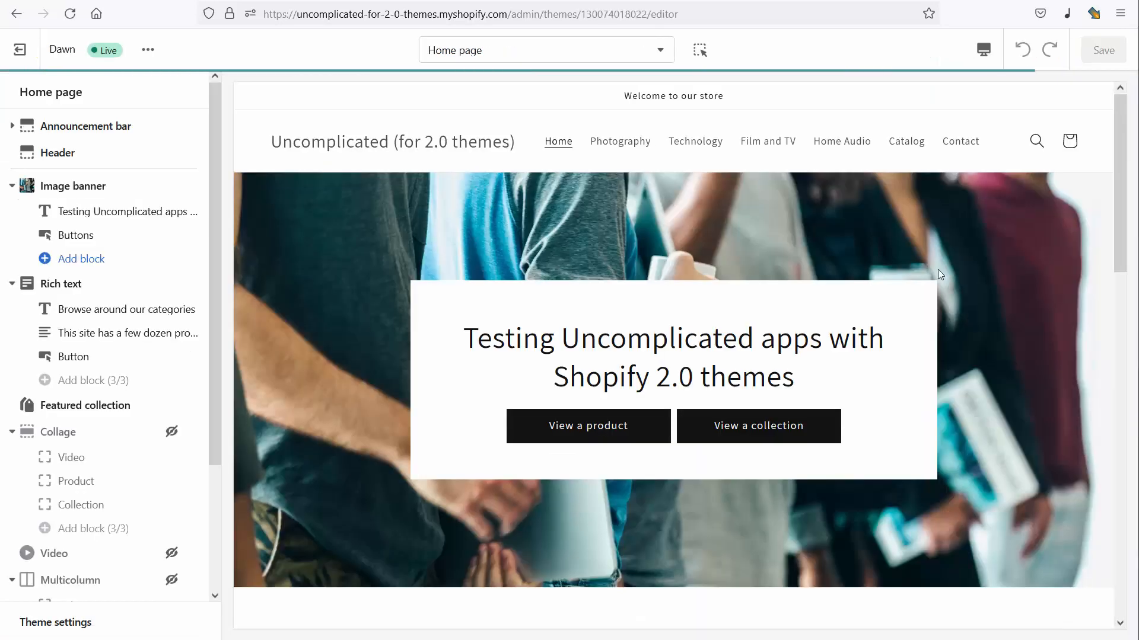
left_click(524, 56)
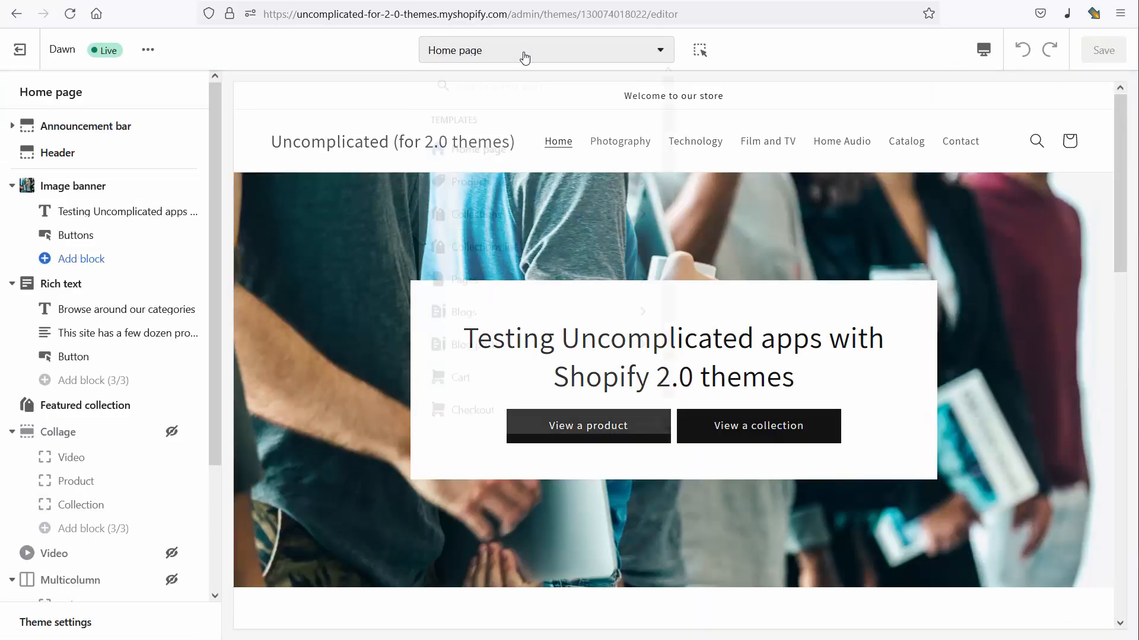
left_click(543, 217)
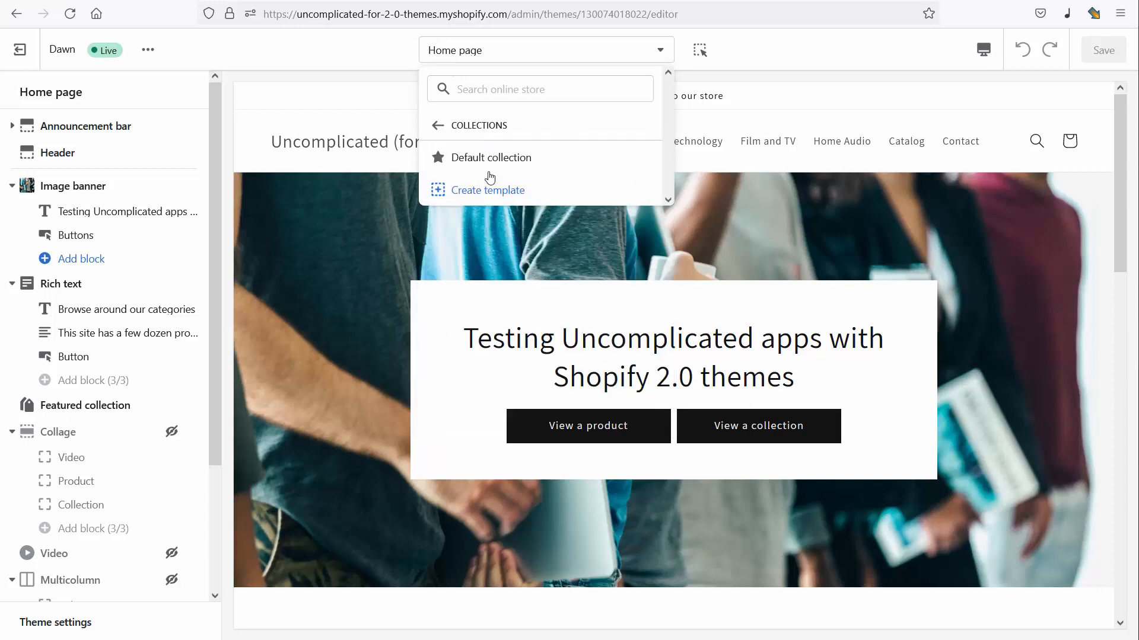
left_click(486, 159)
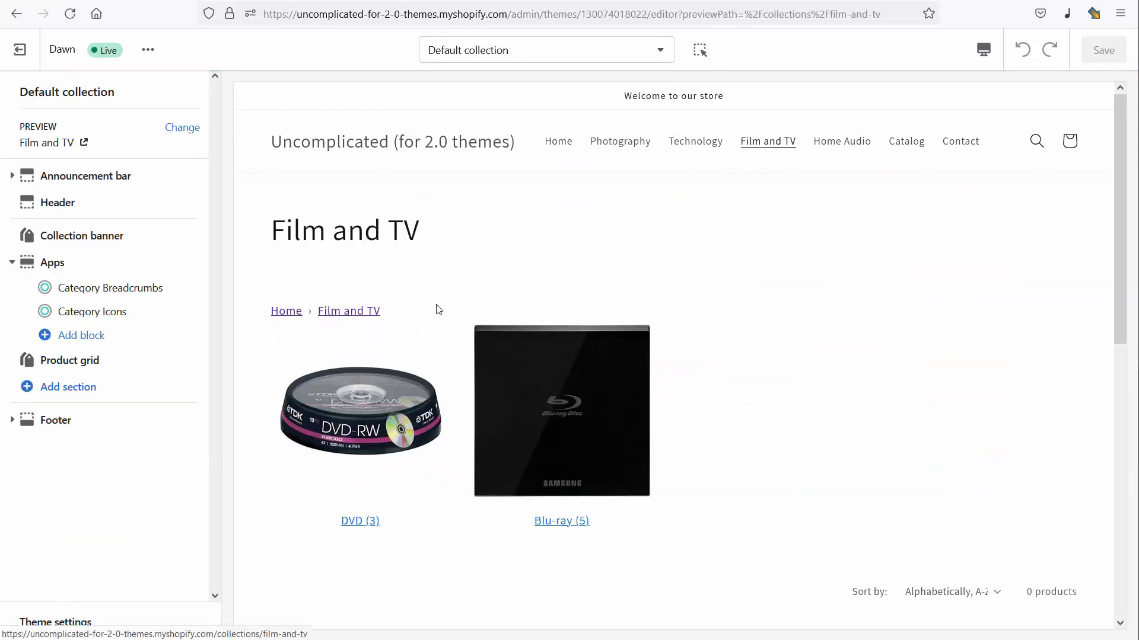
Change the previewed collection of the Default collection template to Smart phones.
left_click(193, 135)
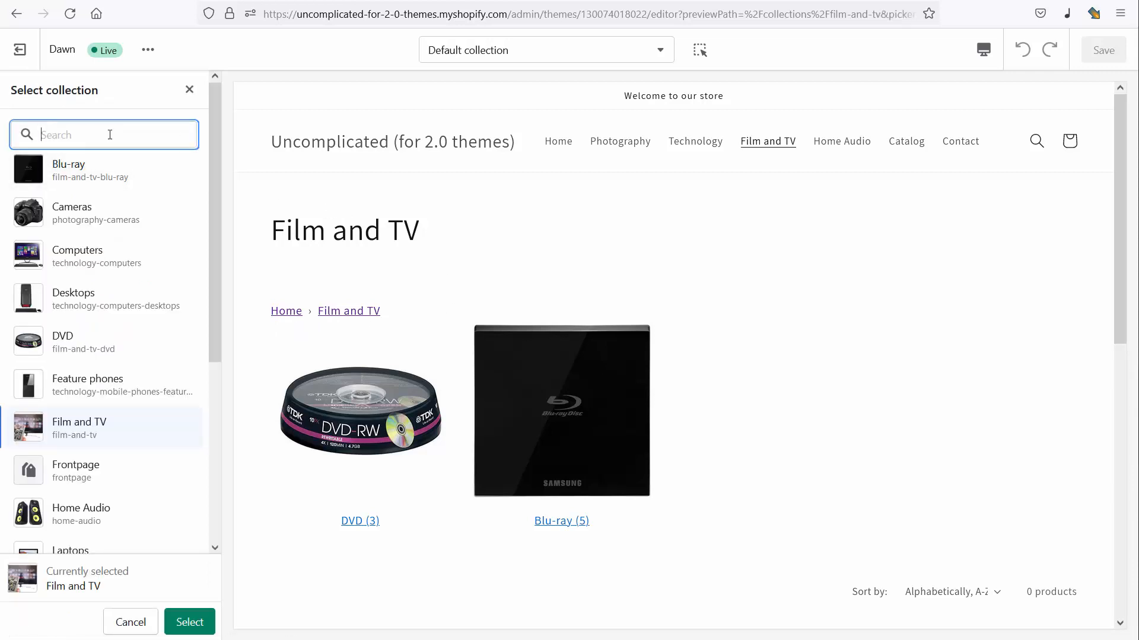
type("smart")
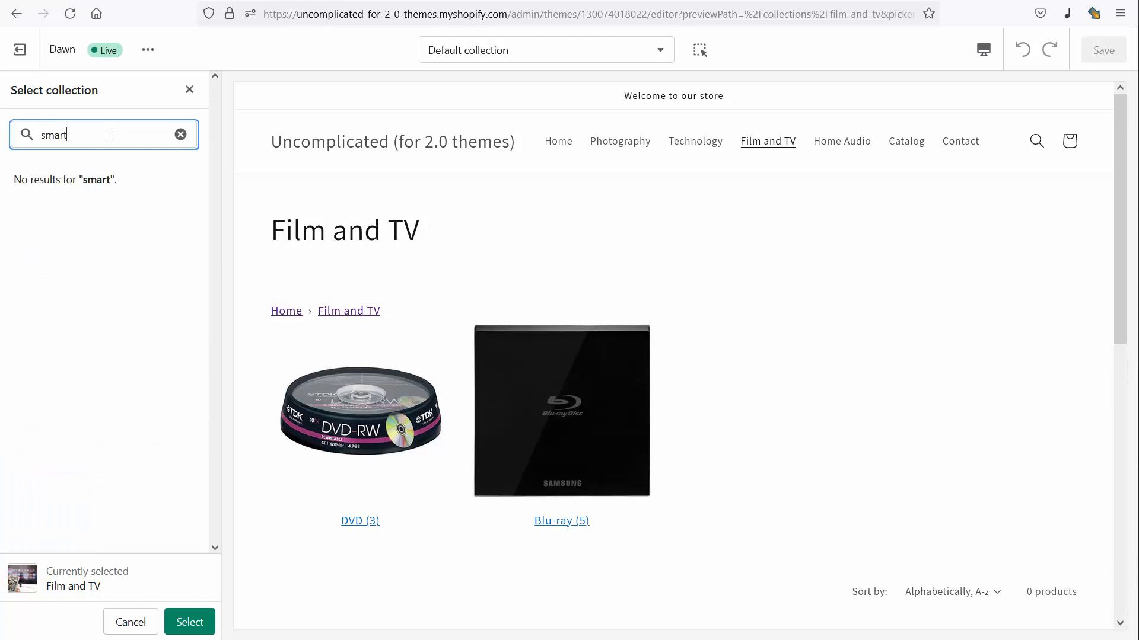
left_click(98, 185)
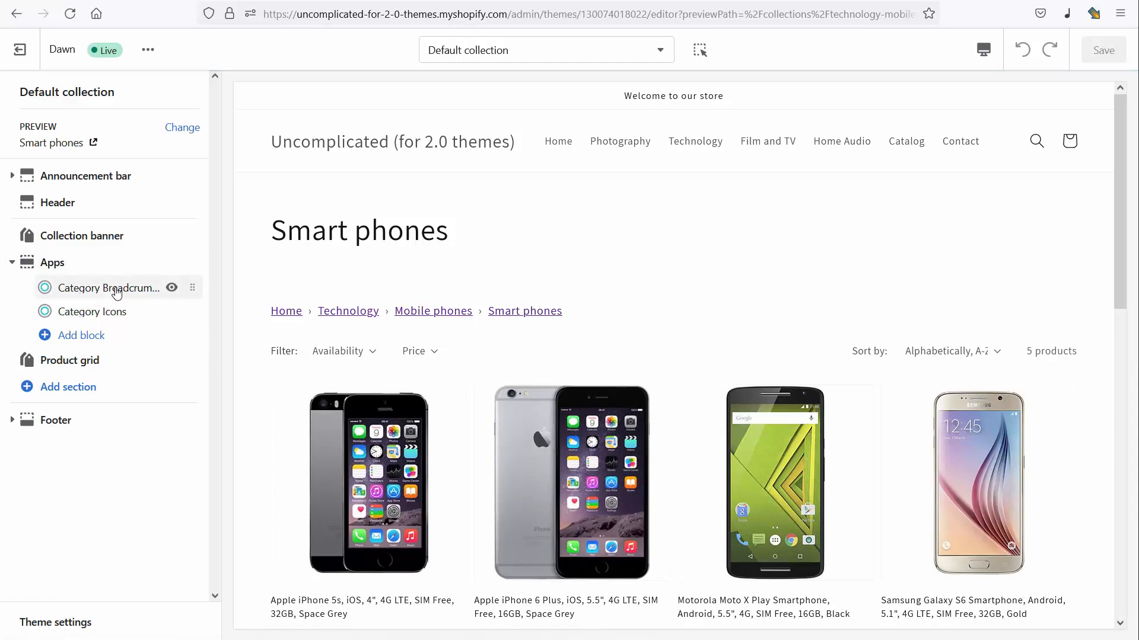
Open the Category Breadcrumbs block of the collection template and review all of its settings.
left_click(116, 289)
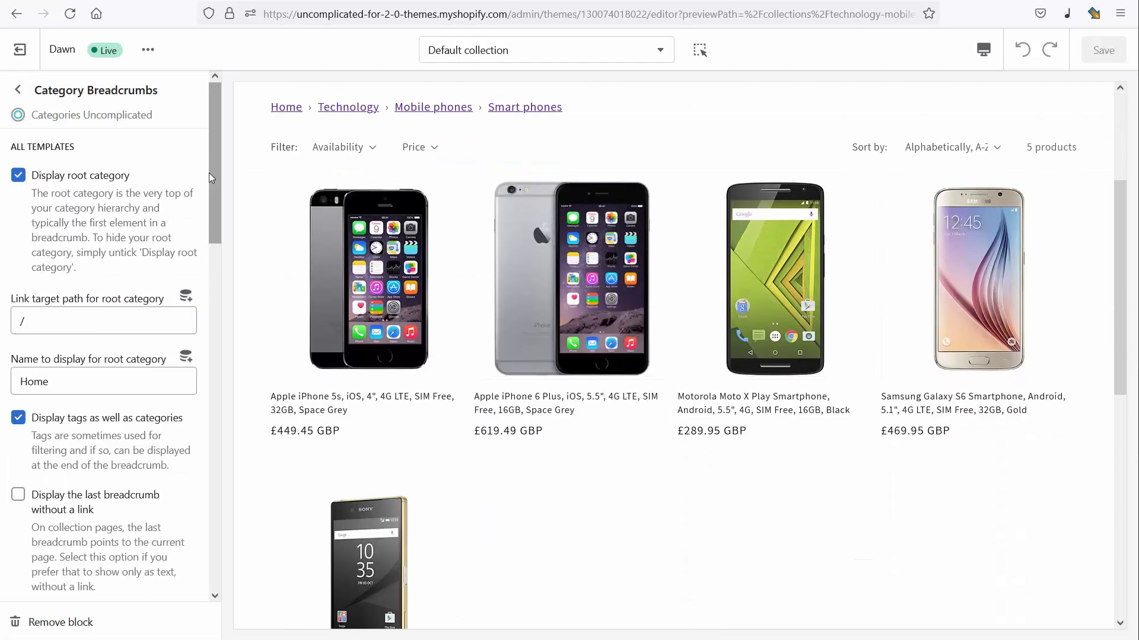
left_click_drag(211, 178, 254, 536)
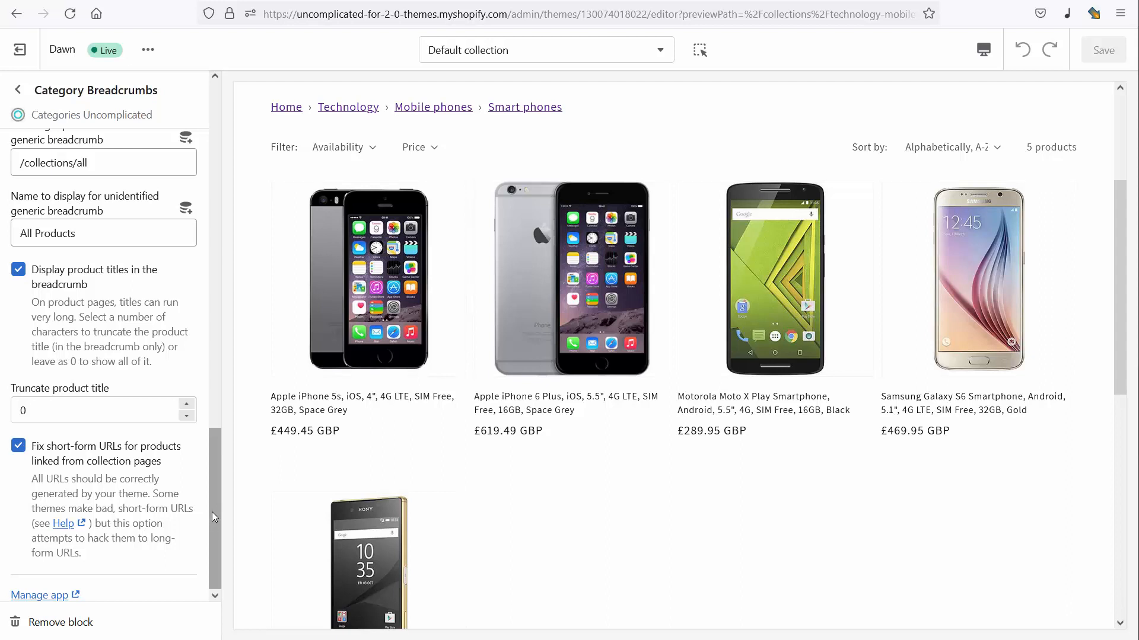
left_click_drag(215, 517, 206, 98)
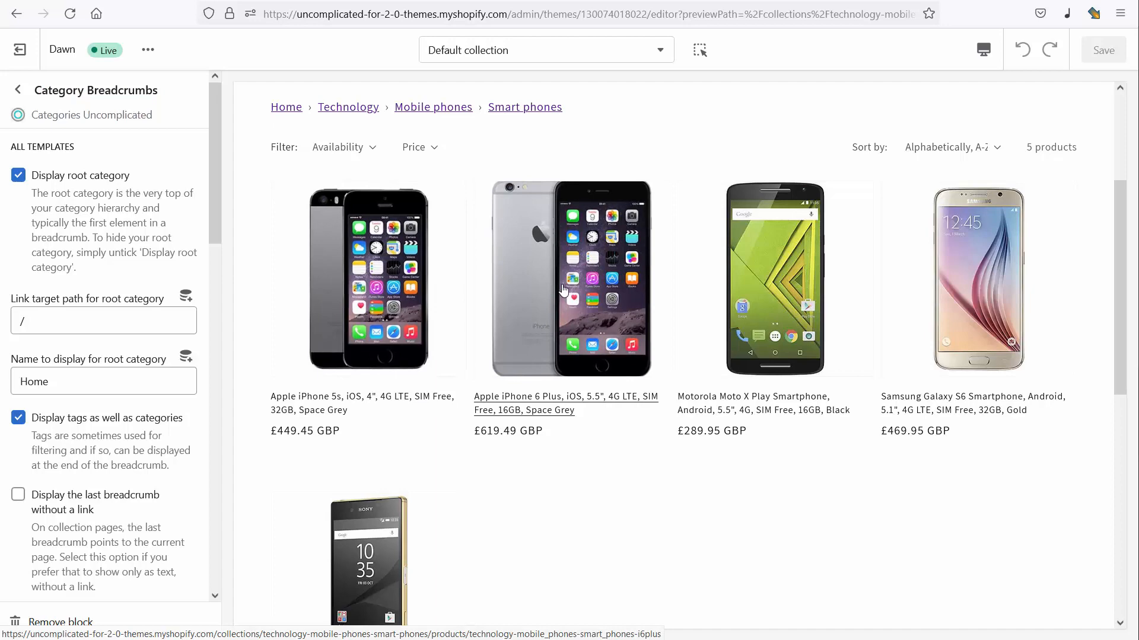
Compare the address and breadcrumb of the Apple iPhone 6 Plus page reached through Smart phones with those of its direct product page.
left_click(564, 291)
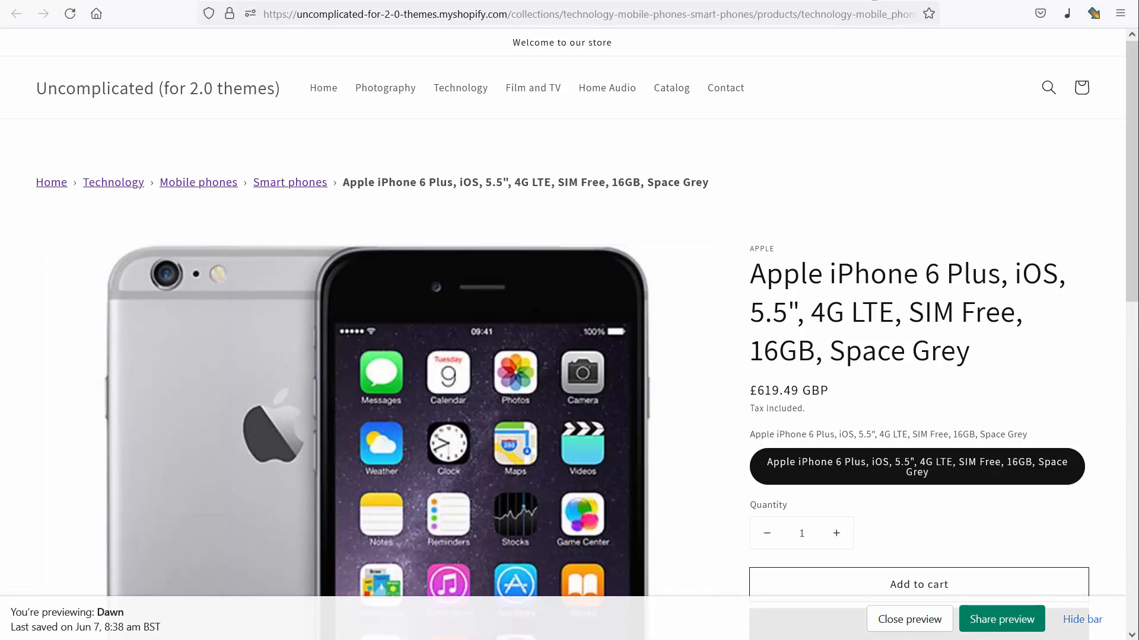
left_click(873, 0)
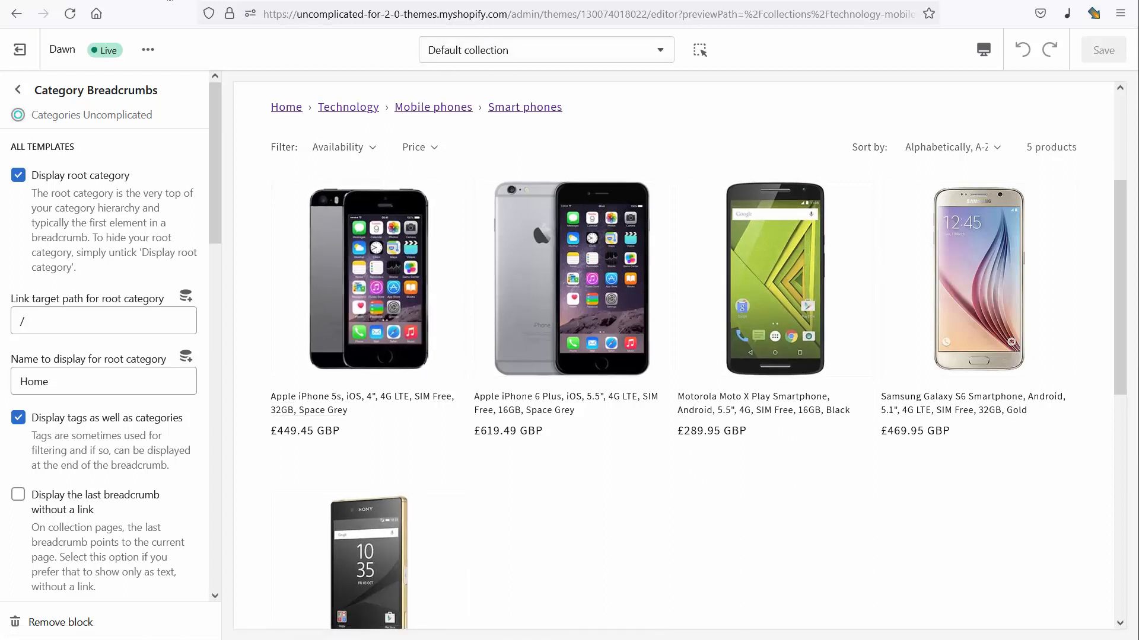
left_click(169, 0)
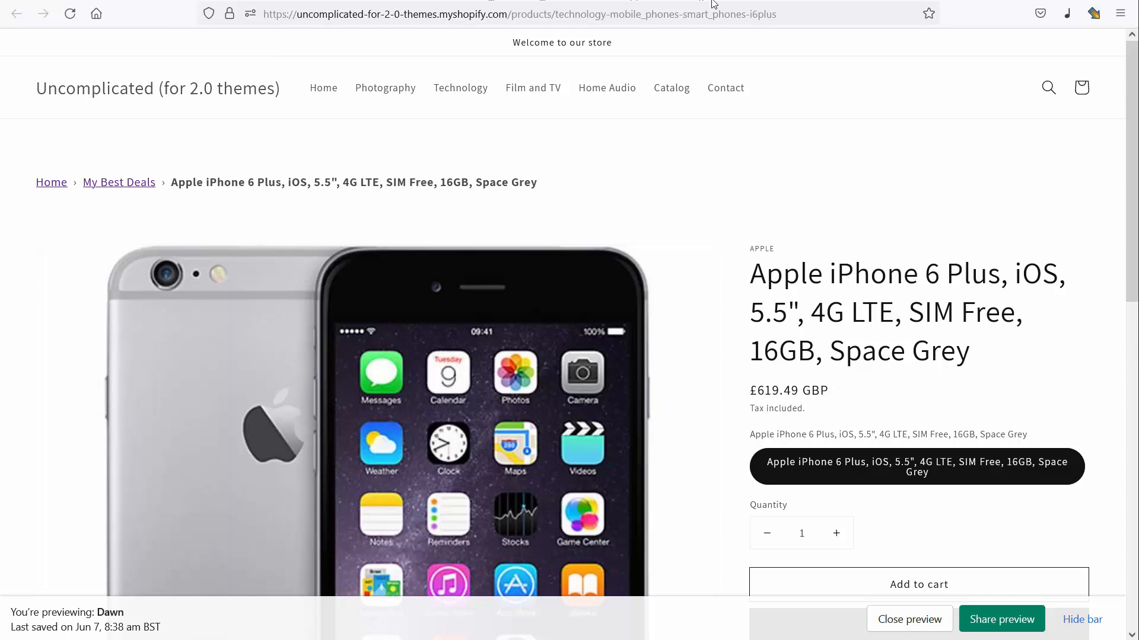
left_click(885, 1)
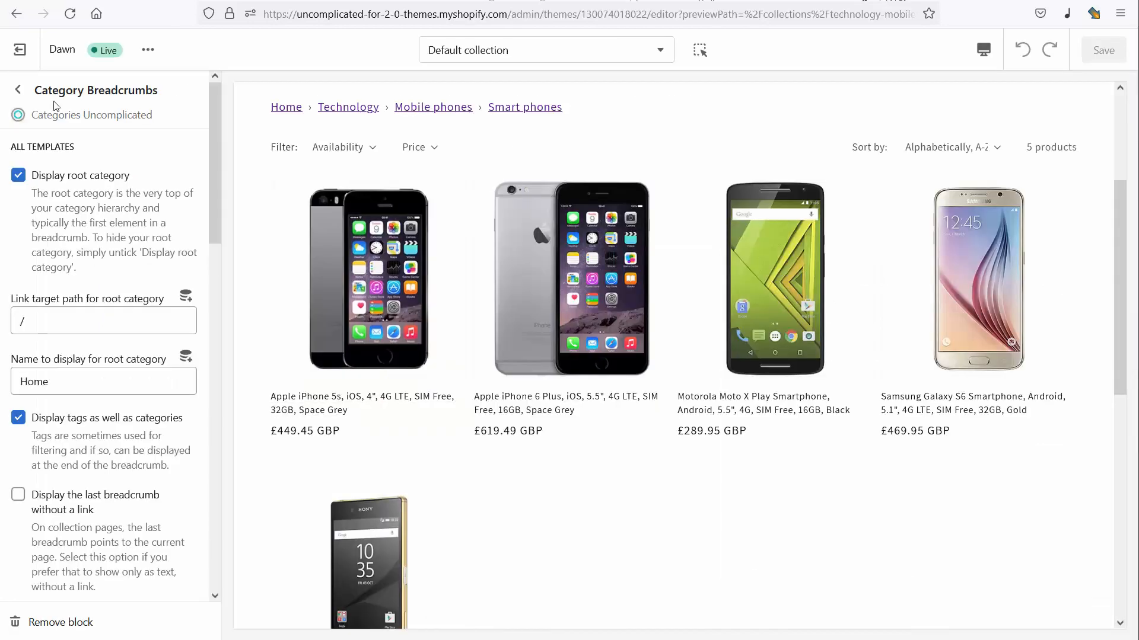
Leave the theme editor, find the Samsung Galaxy S6 by filtering the products for "samsun", and check its assigned collections.
left_click(21, 55)
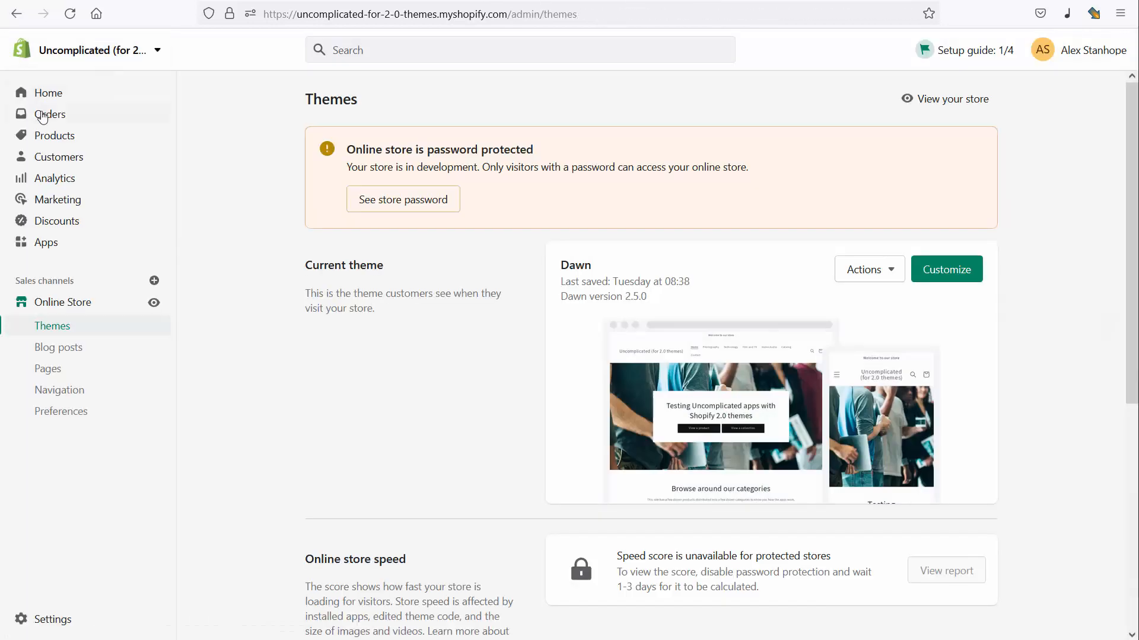
left_click(50, 136)
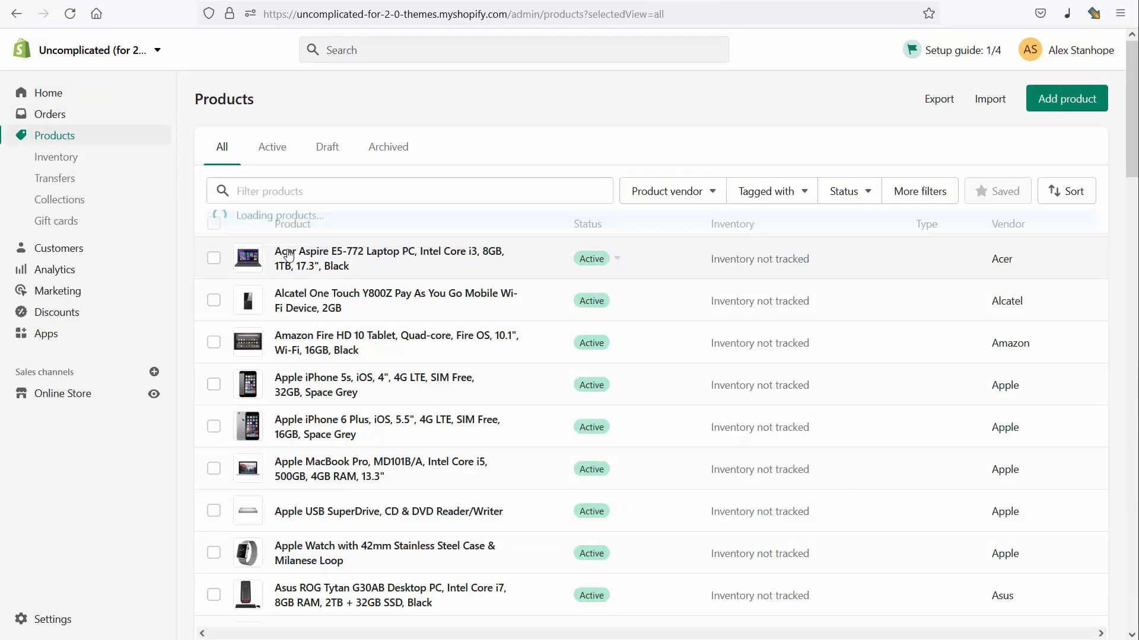
left_click(317, 191)
type("samsun")
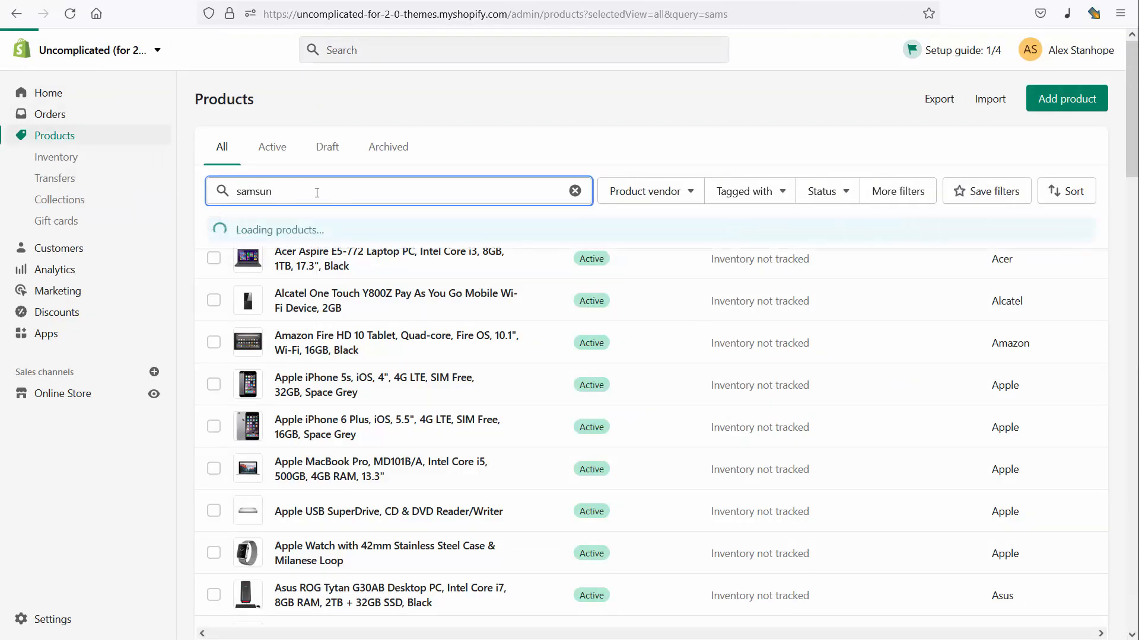
left_click(352, 255)
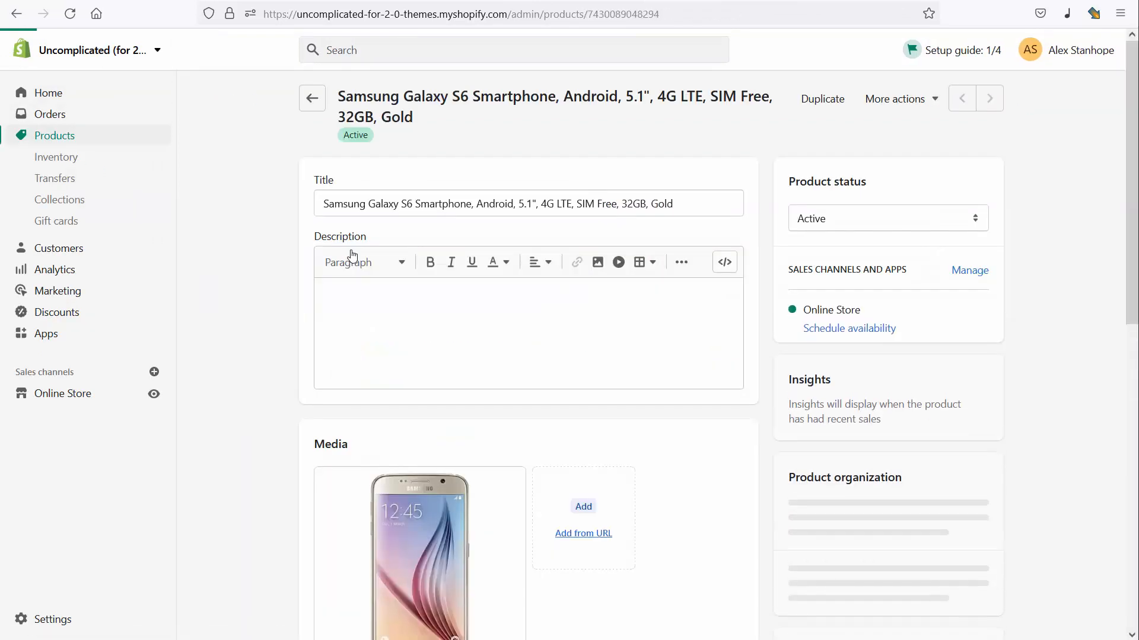
scroll(1093, 247, "down", 4)
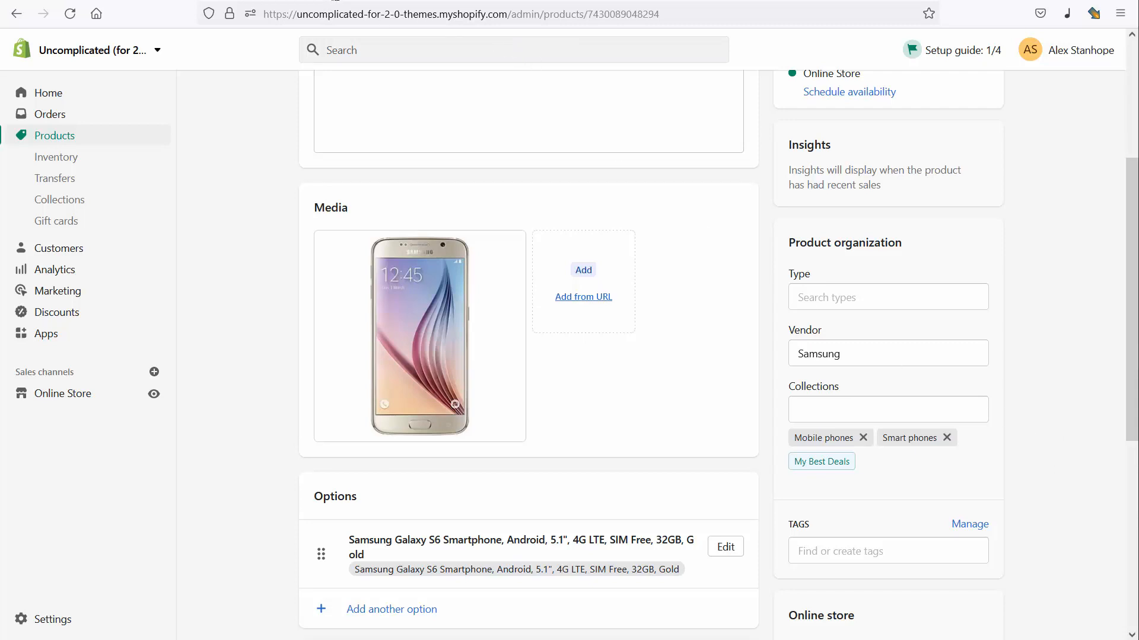
scroll(198, 384, "up", 4)
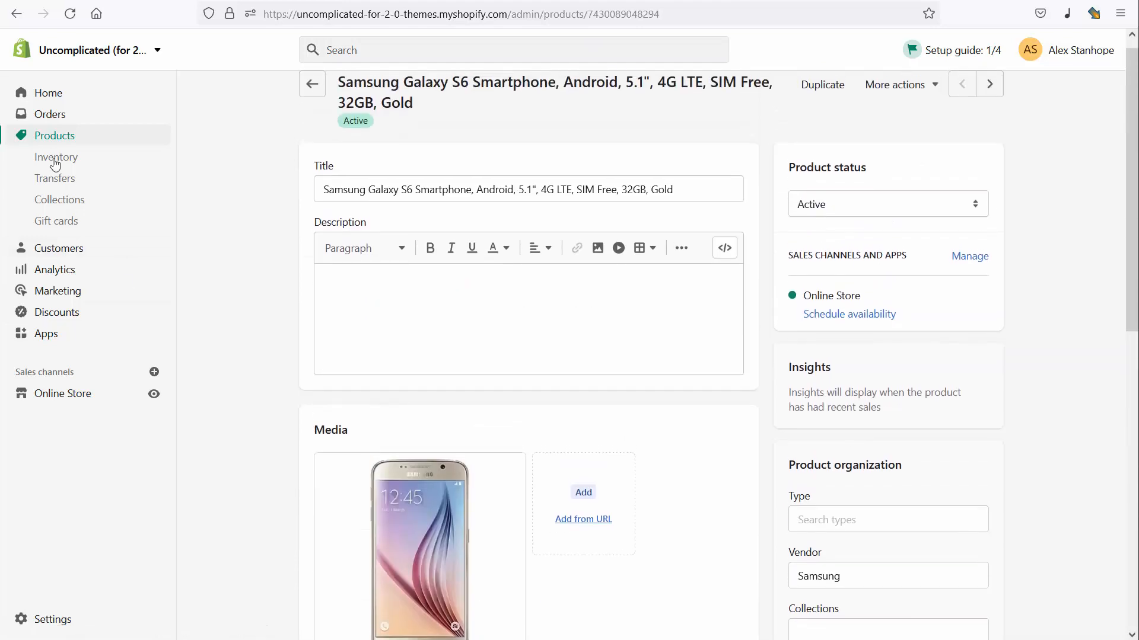
Reopen the Dawn theme for customization and load the Default product template.
left_click(83, 393)
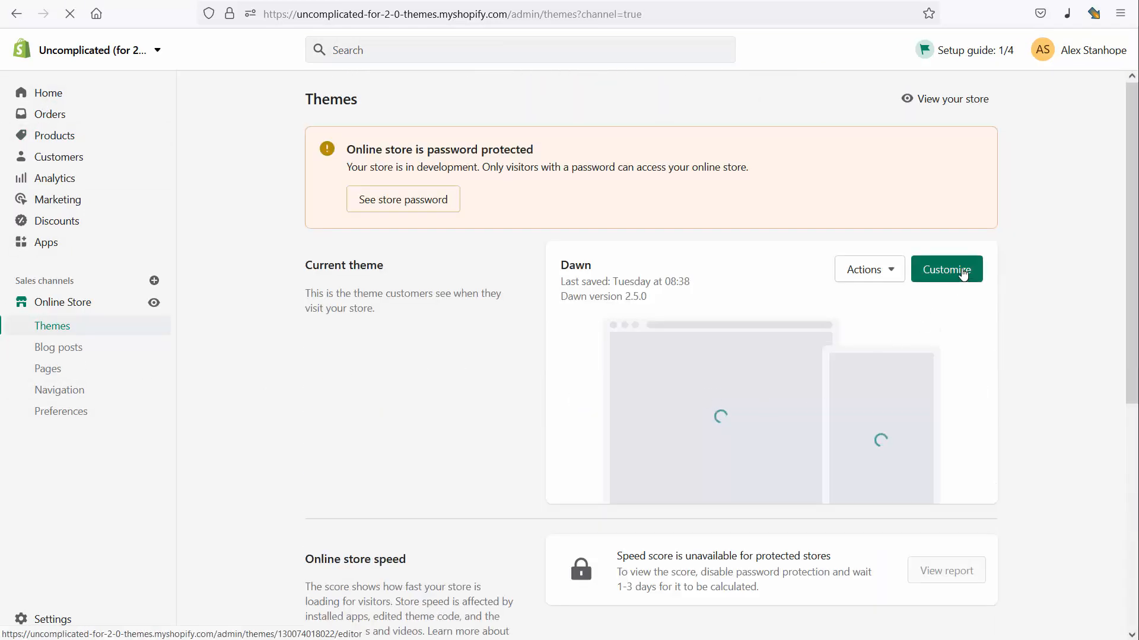
left_click(962, 272)
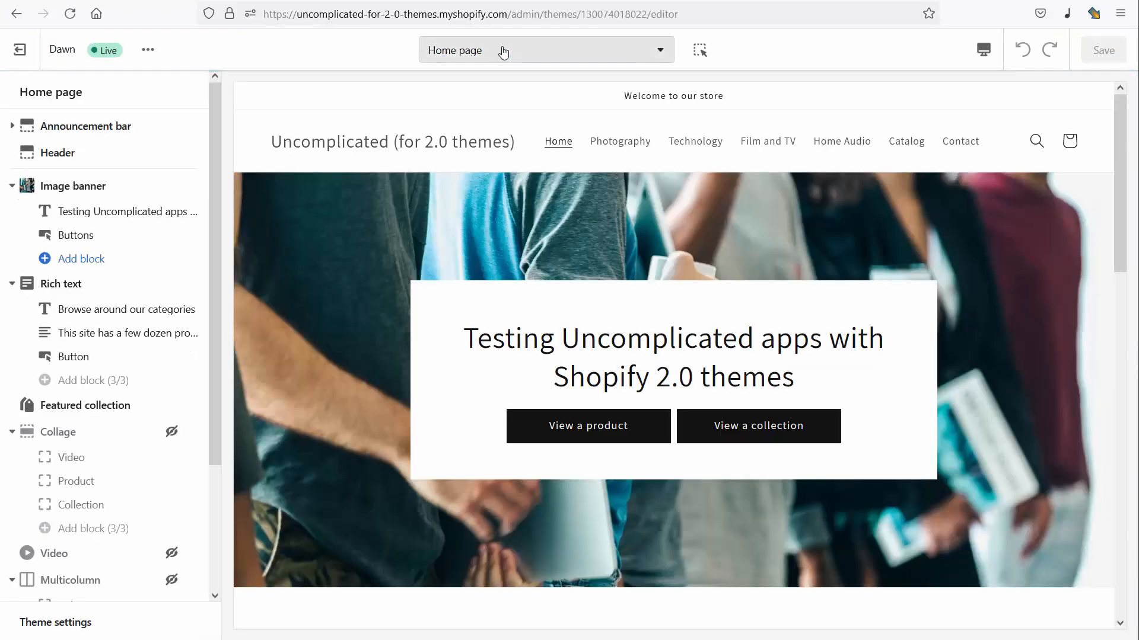
left_click(502, 52)
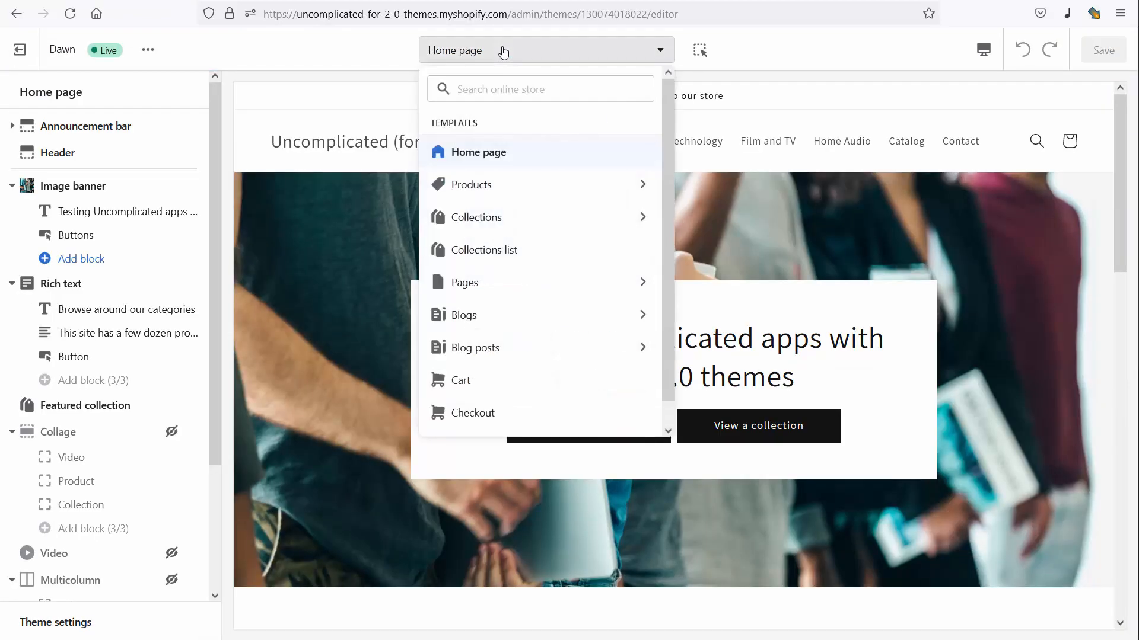
left_click(640, 185)
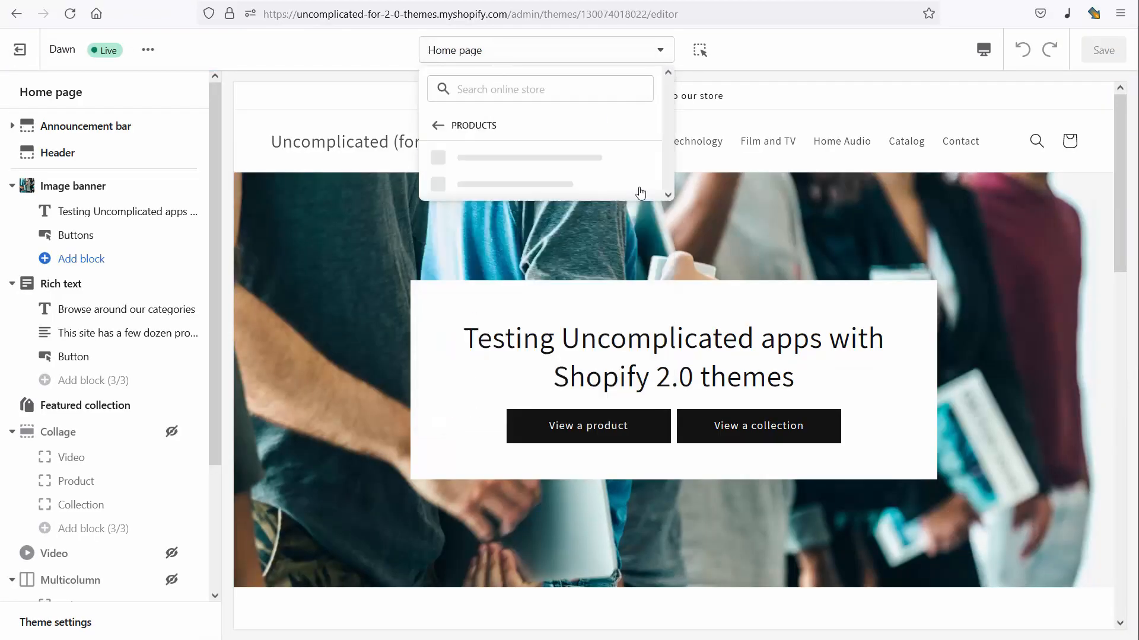
left_click(492, 159)
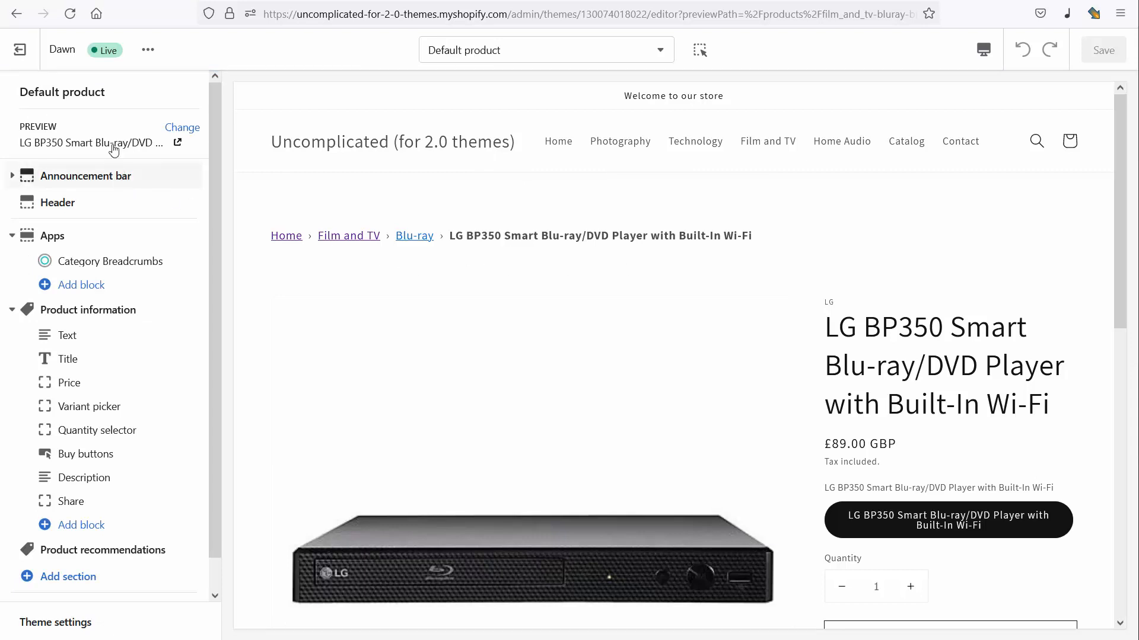
Change the product template's previewed product to the Samsung Galaxy S6 Smartphone, searching for "samsun".
left_click(180, 128)
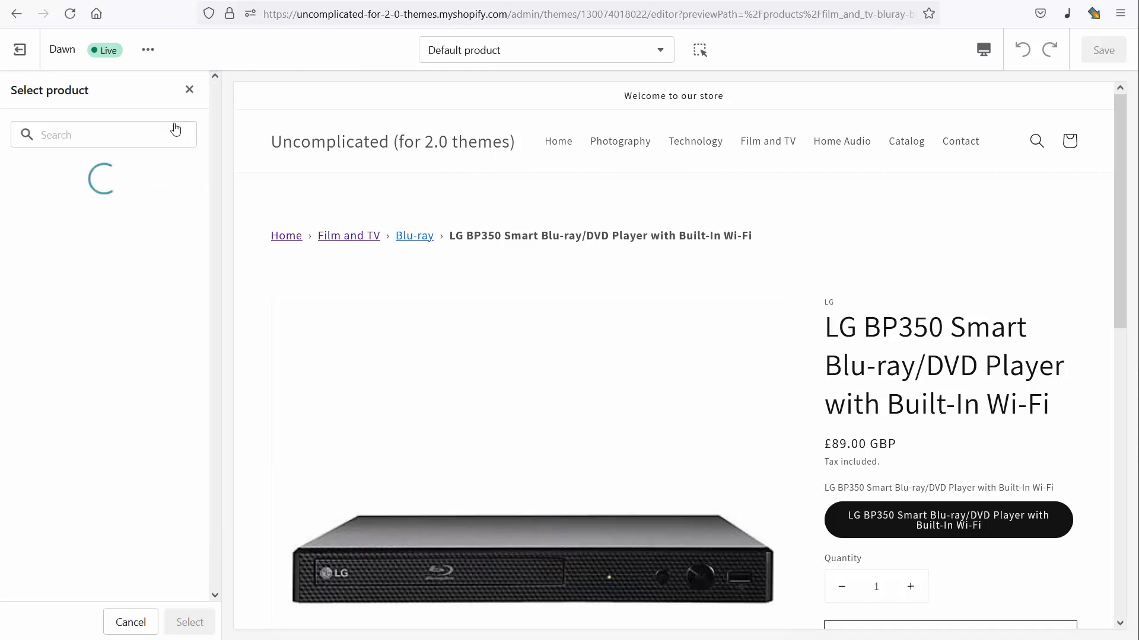
left_click(132, 126)
type("samsun")
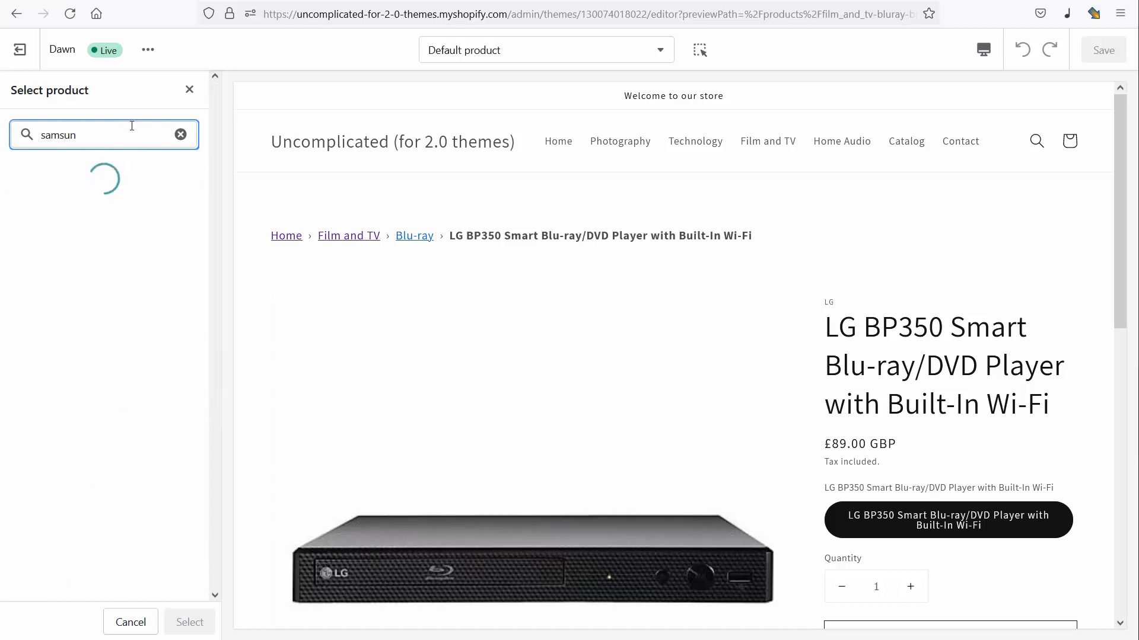
left_click(129, 175)
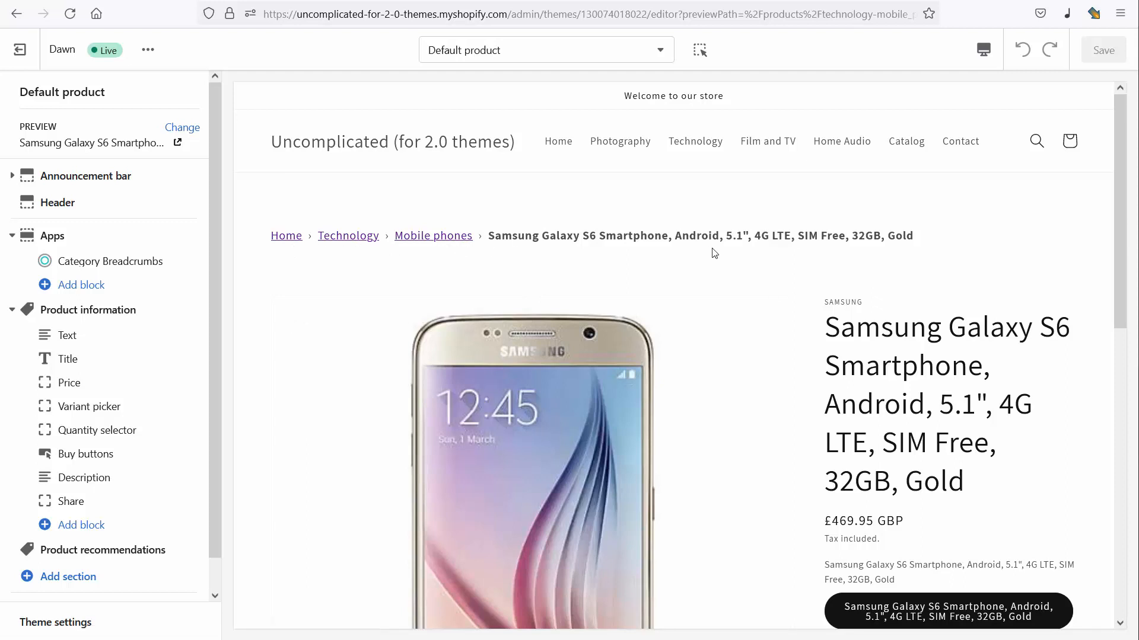
Open the Category Breadcrumbs block's settings and show the last possible breadcrumb for unidentified products in multiple collections.
left_click(140, 265)
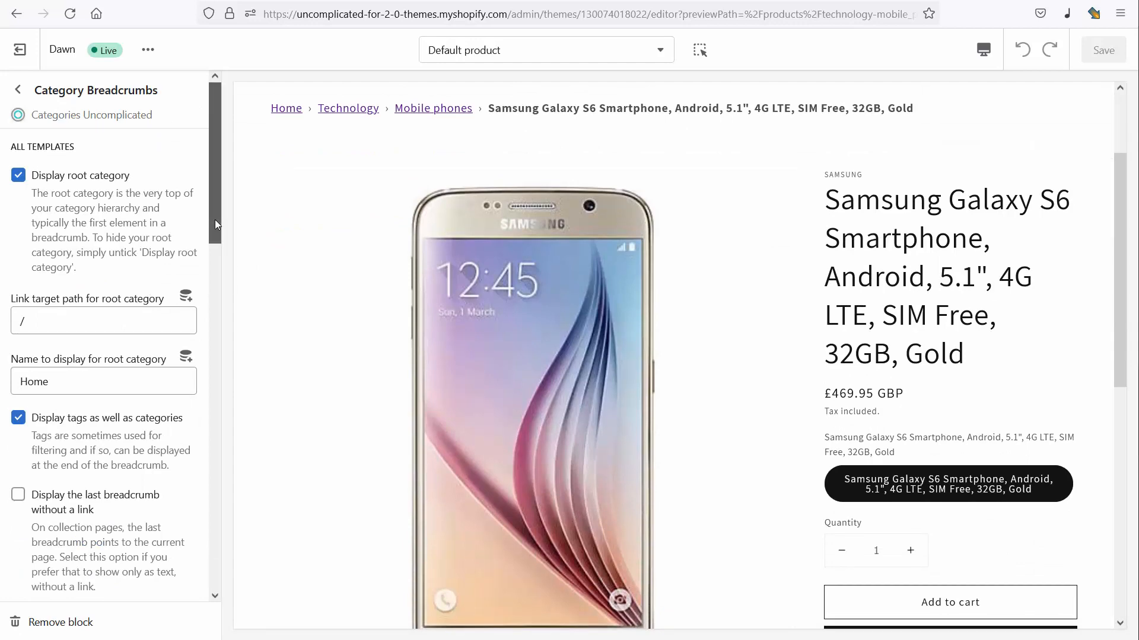
left_click_drag(215, 219, 229, 443)
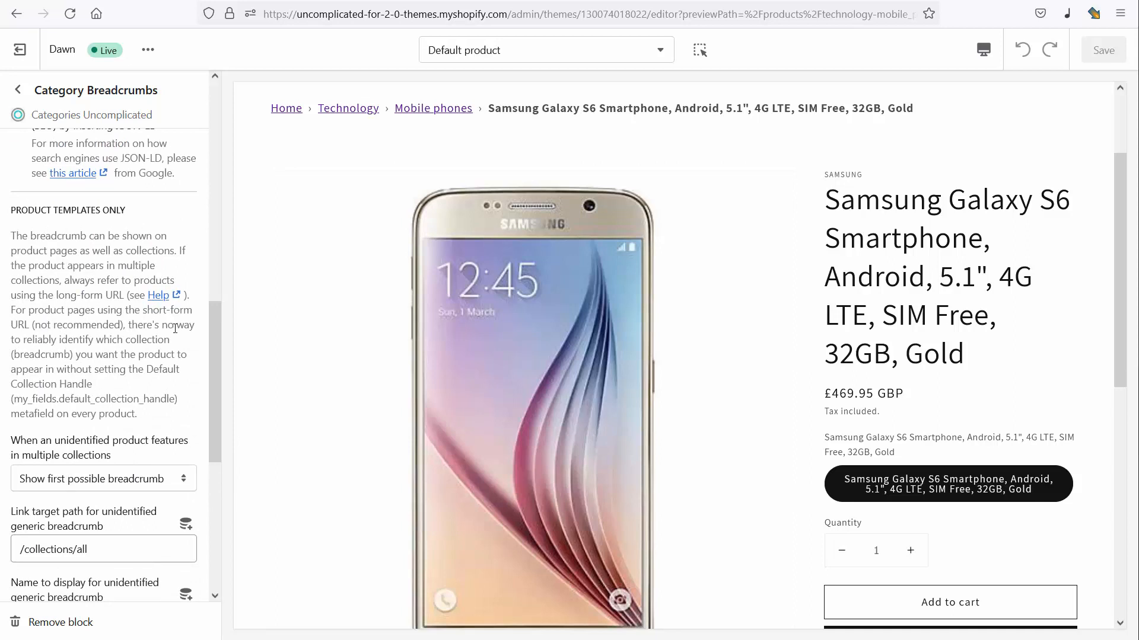
left_click_drag(215, 365, 214, 389)
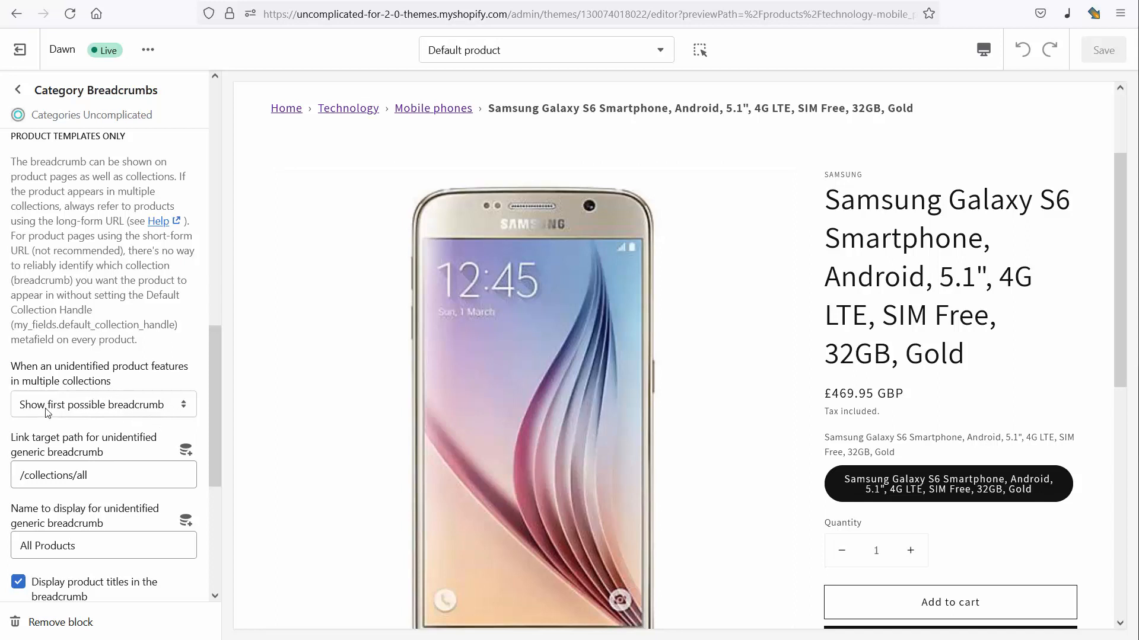
left_click(159, 406)
left_click(143, 452)
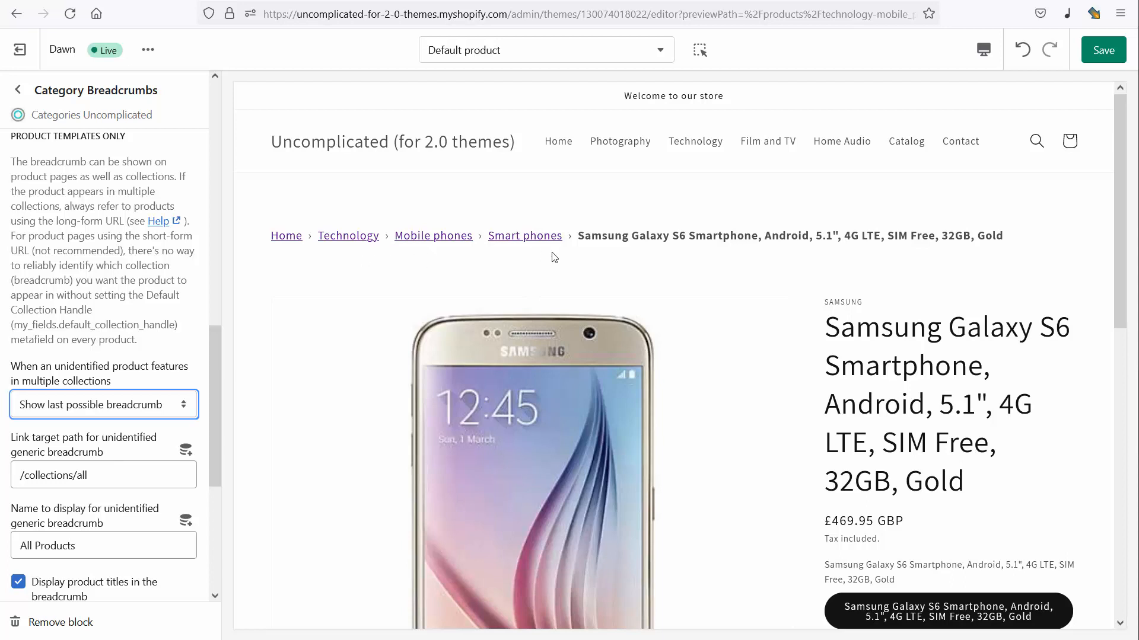
Switch the breadcrumb for products in multiple collections to the first possible one, and back to the last possible one.
left_click(149, 400)
left_click(123, 436)
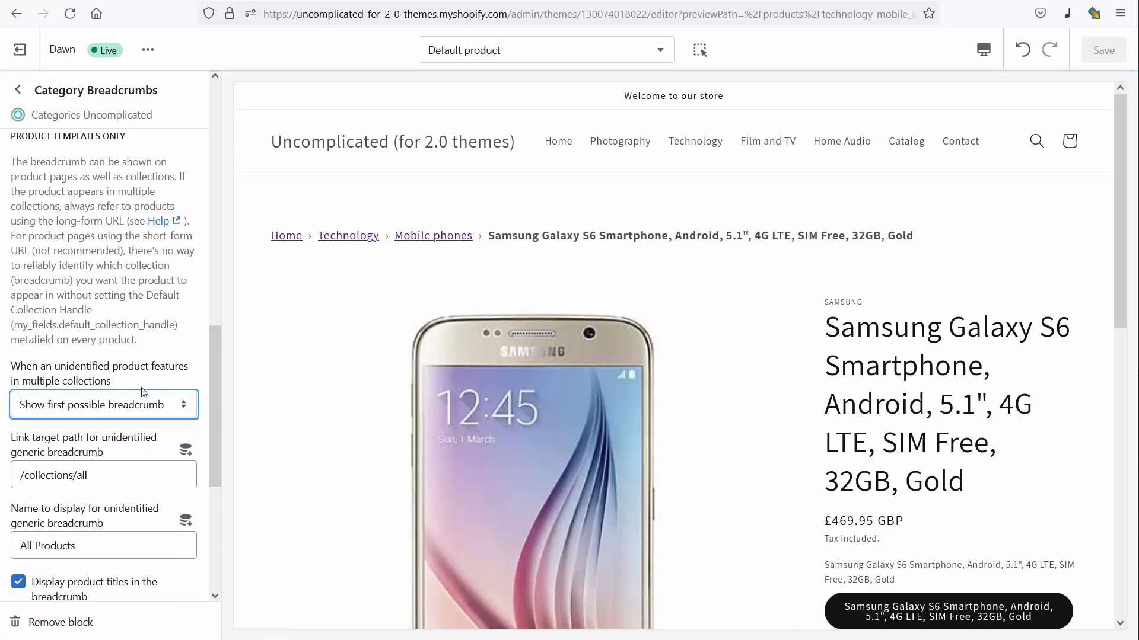
left_click(130, 405)
left_click(118, 450)
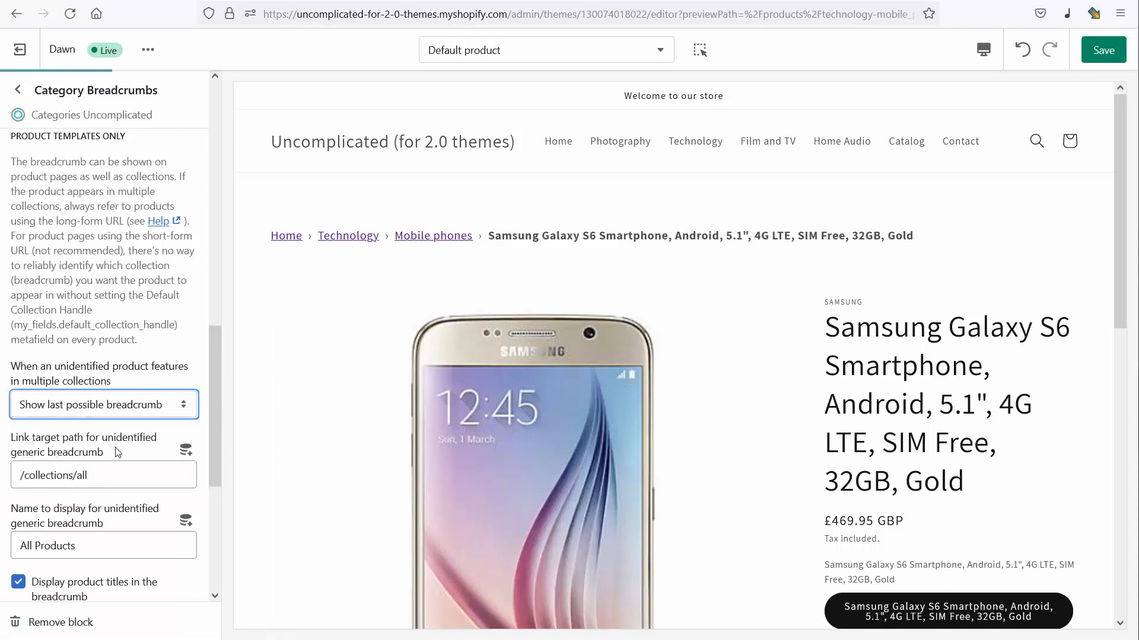
Show the generic breadcrumb for products in multiple collections and set its display name to "All My Products".
left_click(93, 409)
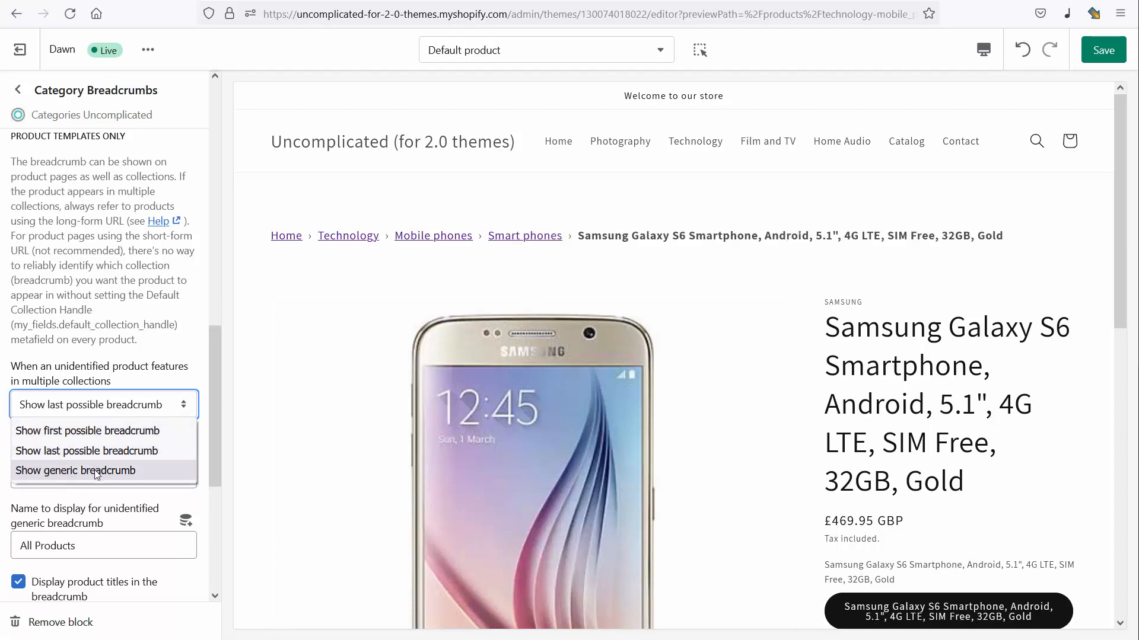
left_click(96, 471)
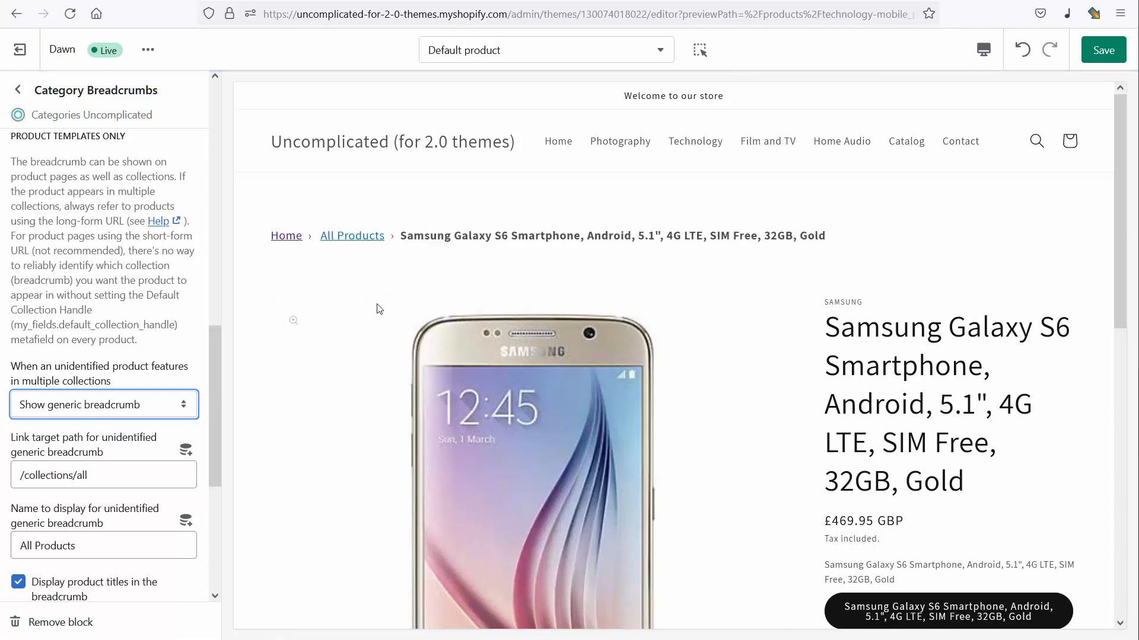
left_click(69, 552)
type("My")
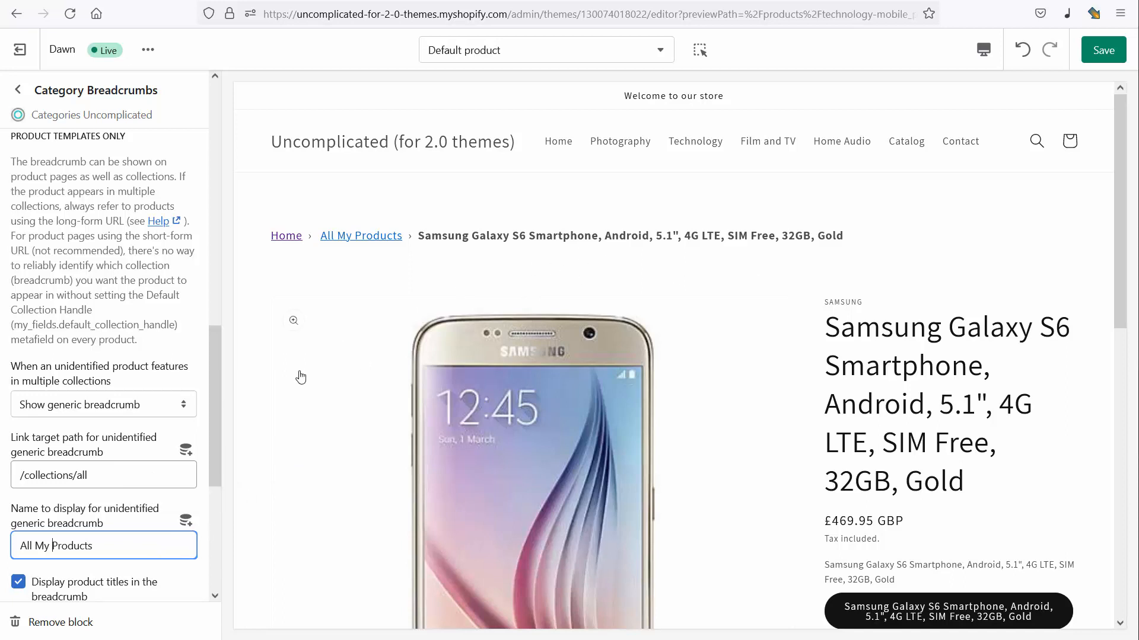
Replace the generic breadcrumb with the first possible breadcrumb, and change that to the last possible breadcrumb.
left_click(122, 406)
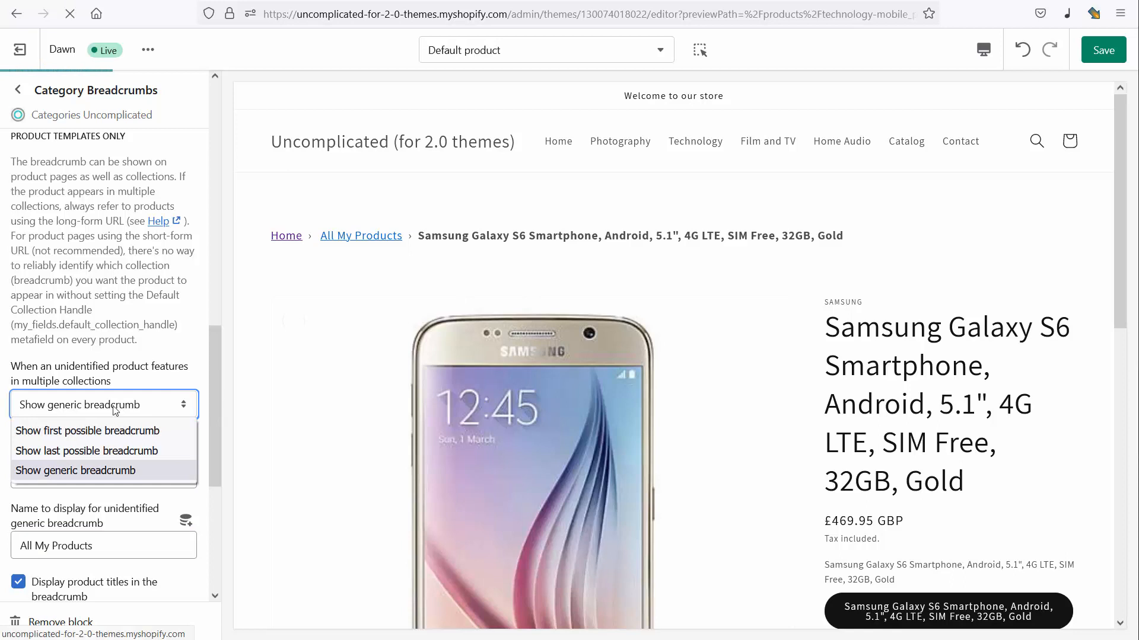
left_click(100, 431)
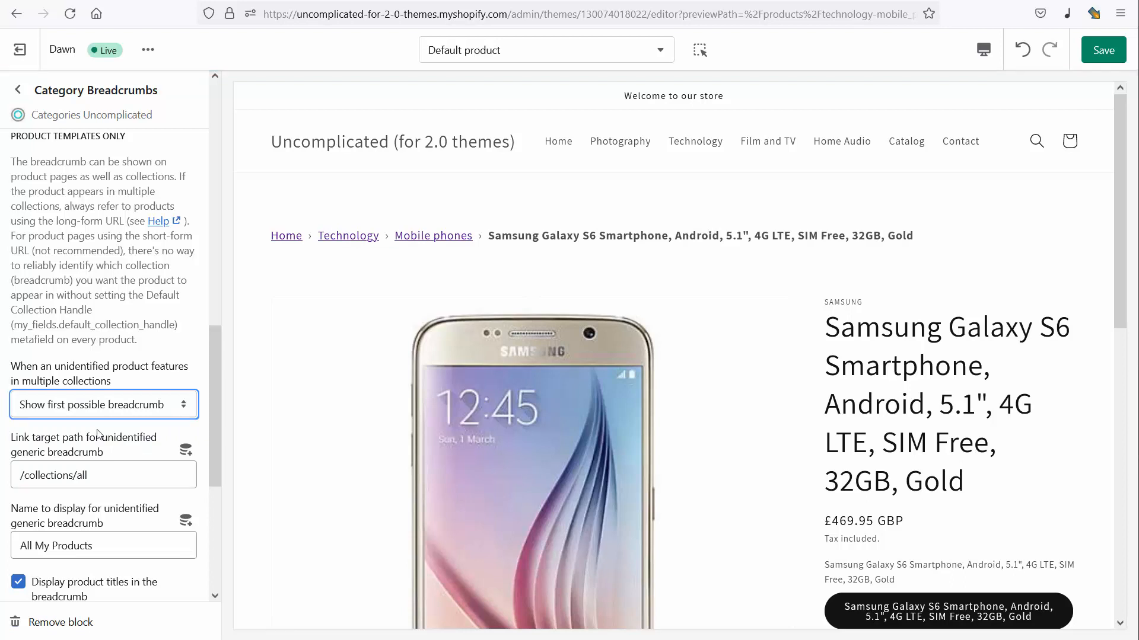
left_click(114, 402)
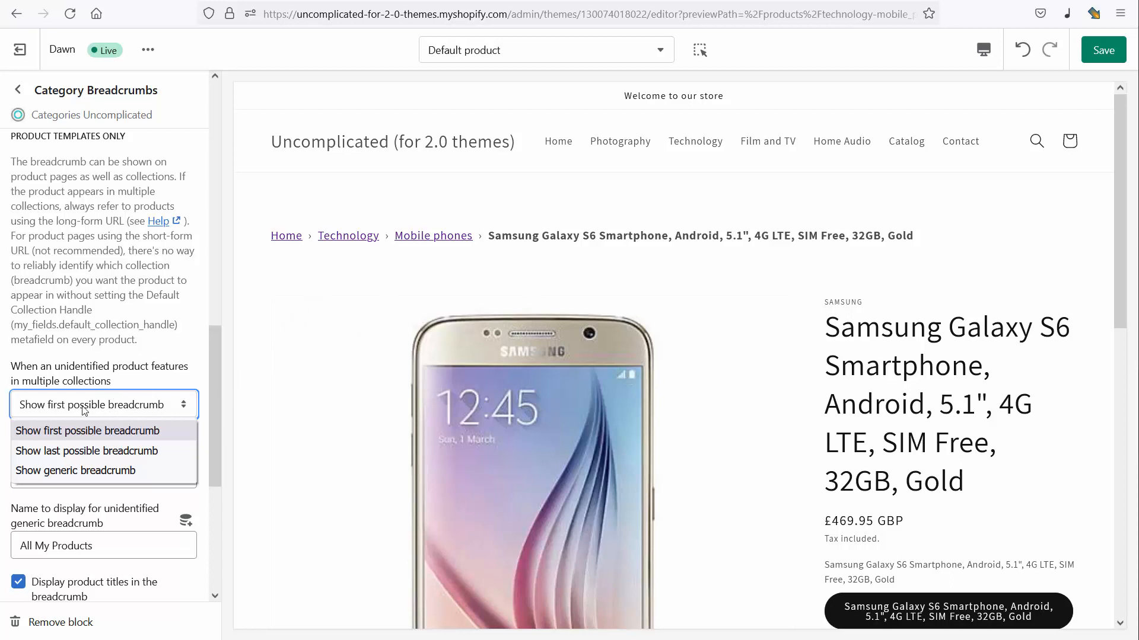
left_click(107, 454)
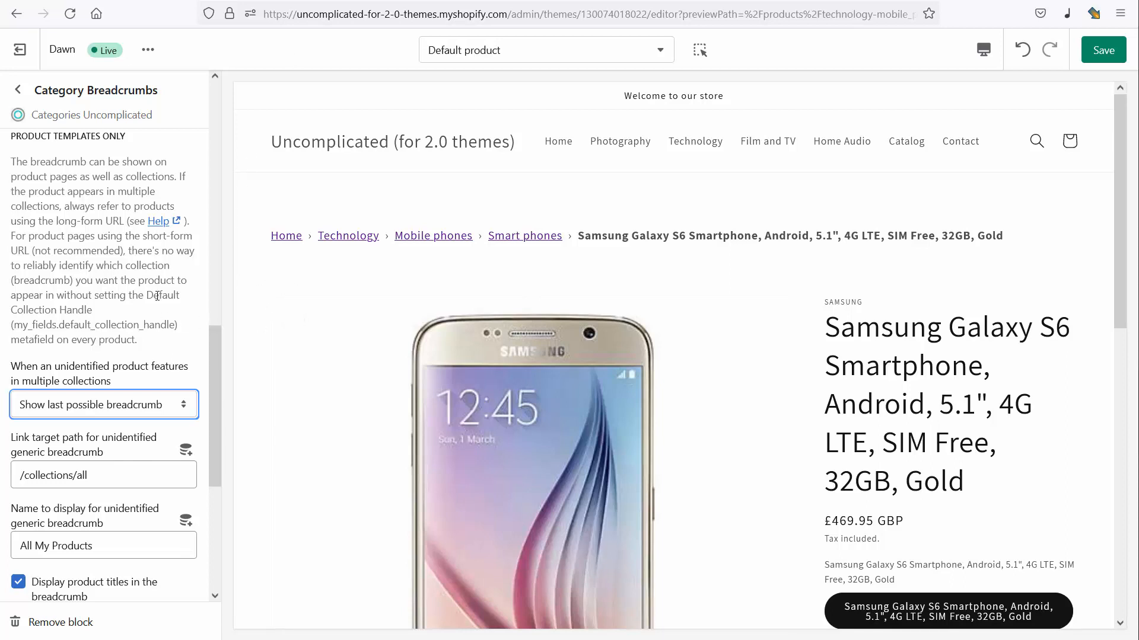
Copy the metafield name "Default Collection Handle" from the product templates help text.
left_click_drag(146, 296, 92, 310)
key("ctrl+c")
left_click(117, 284)
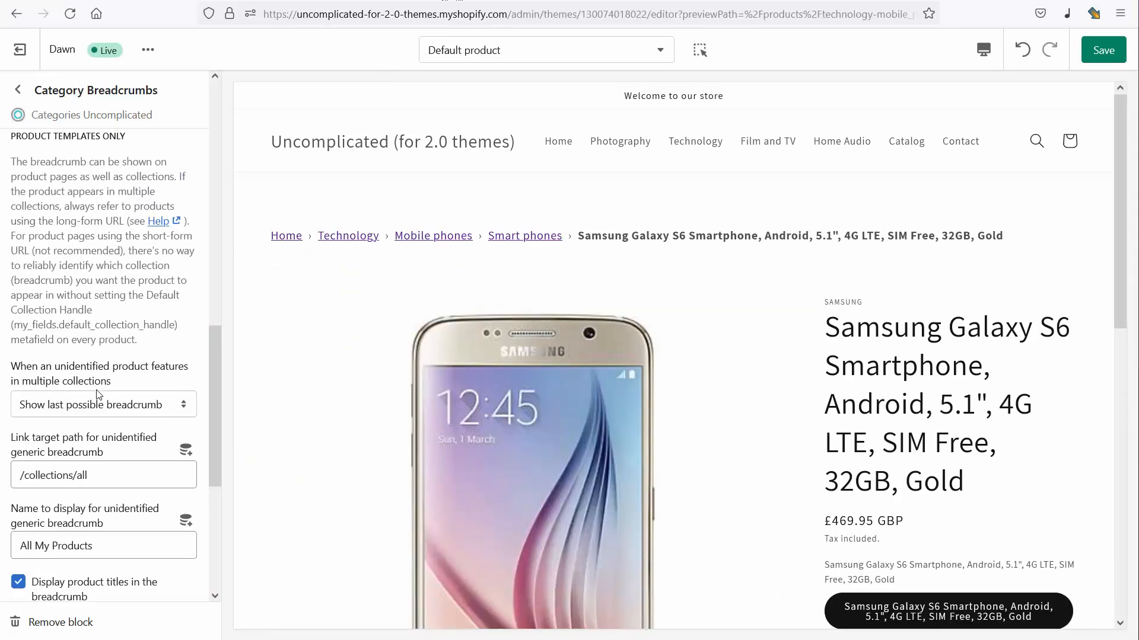
Compare the first possible breadcrumb in the preview, set the option to Show last possible breadcrumb, and save the theme.
left_click(108, 408)
left_click(117, 442)
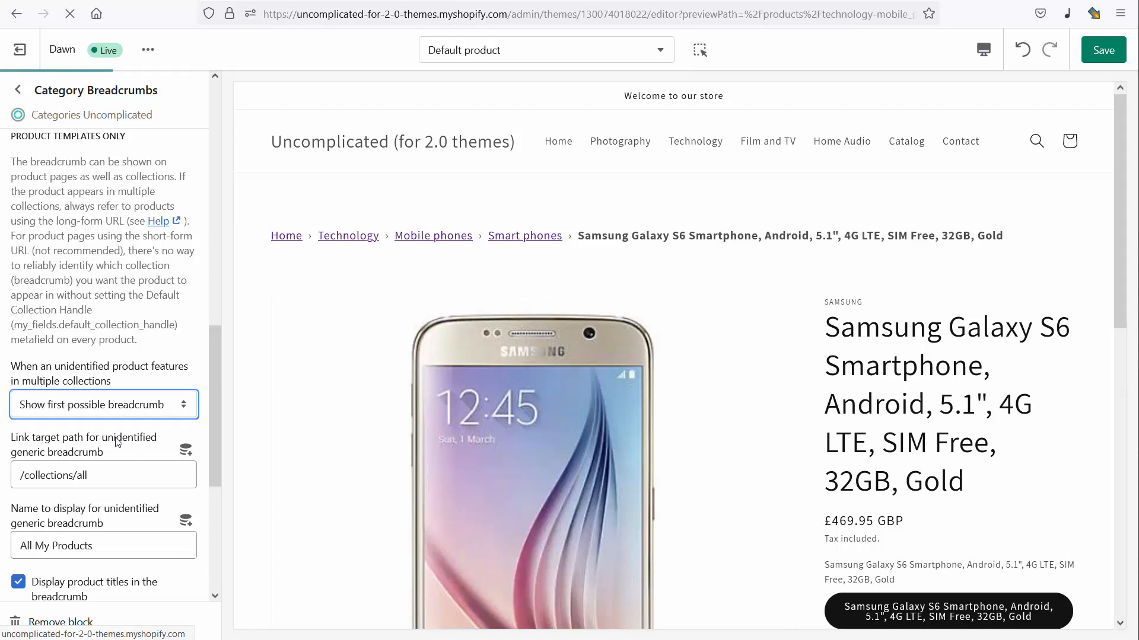
left_click(123, 406)
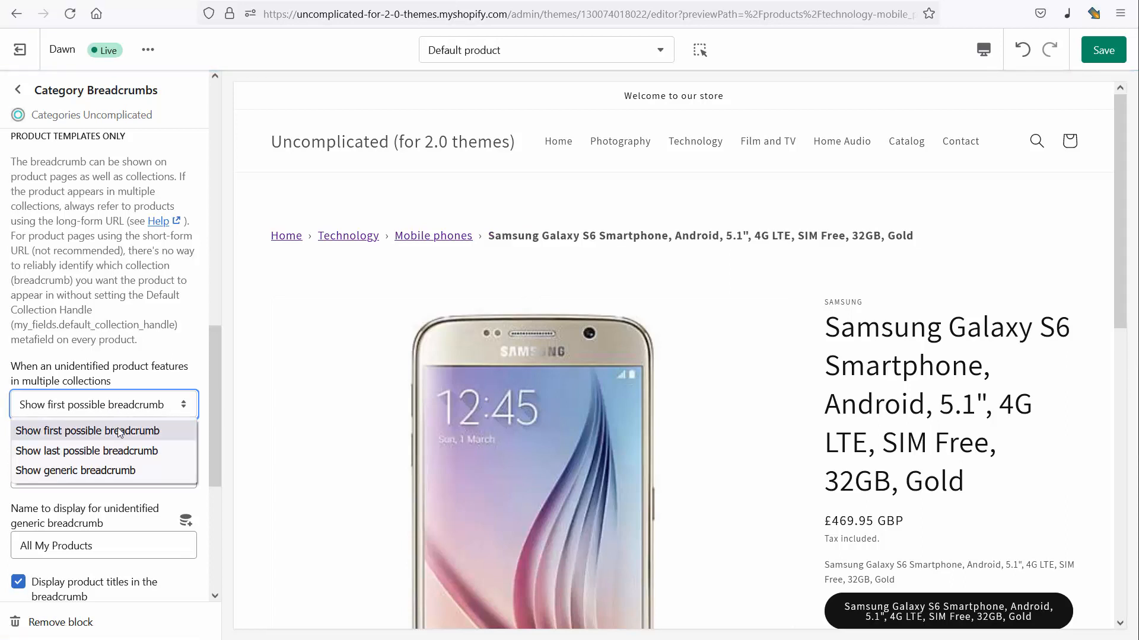
left_click(127, 450)
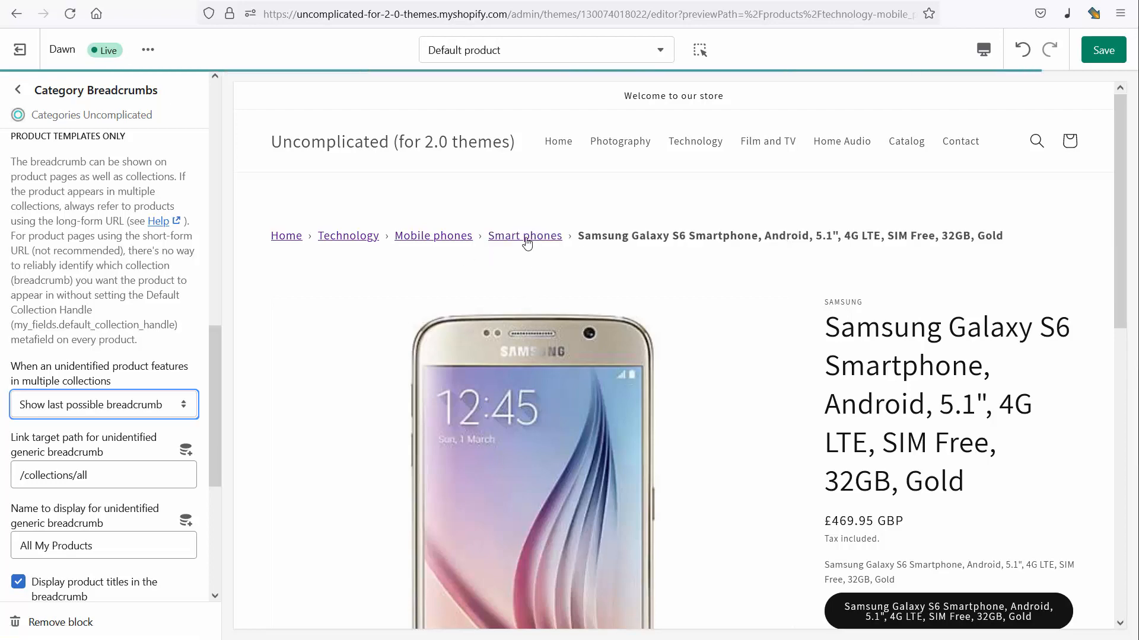
left_click(1110, 55)
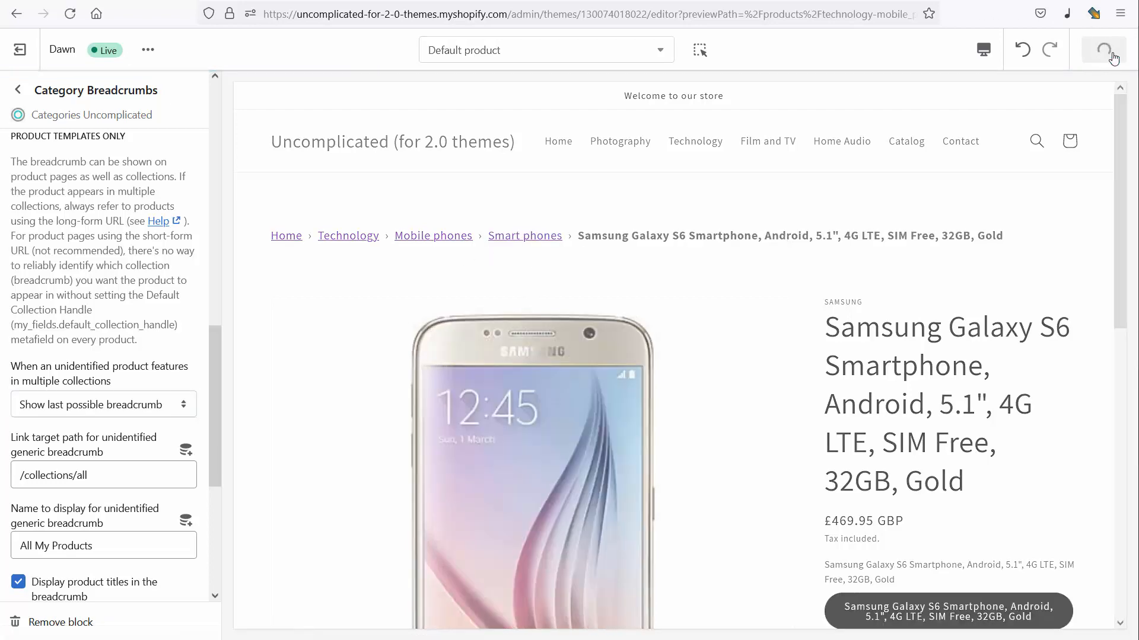
Reload the Samsung Galaxy S6 storefront page to check its breadcrumb, and return to the theme editor.
key("ctrl+Tab")
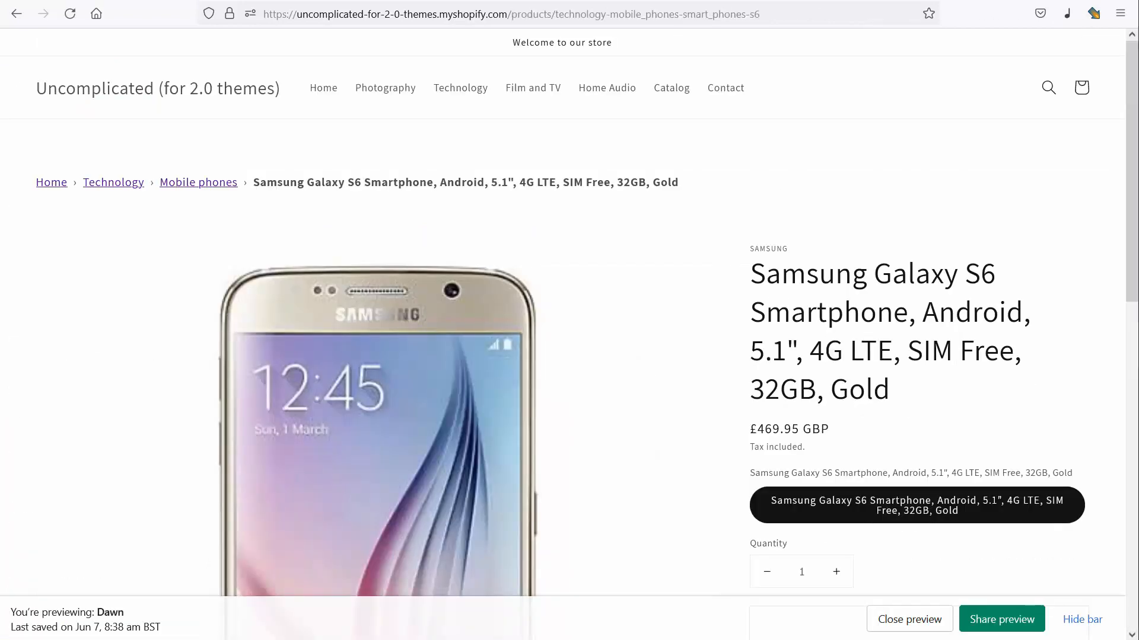
key("F5")
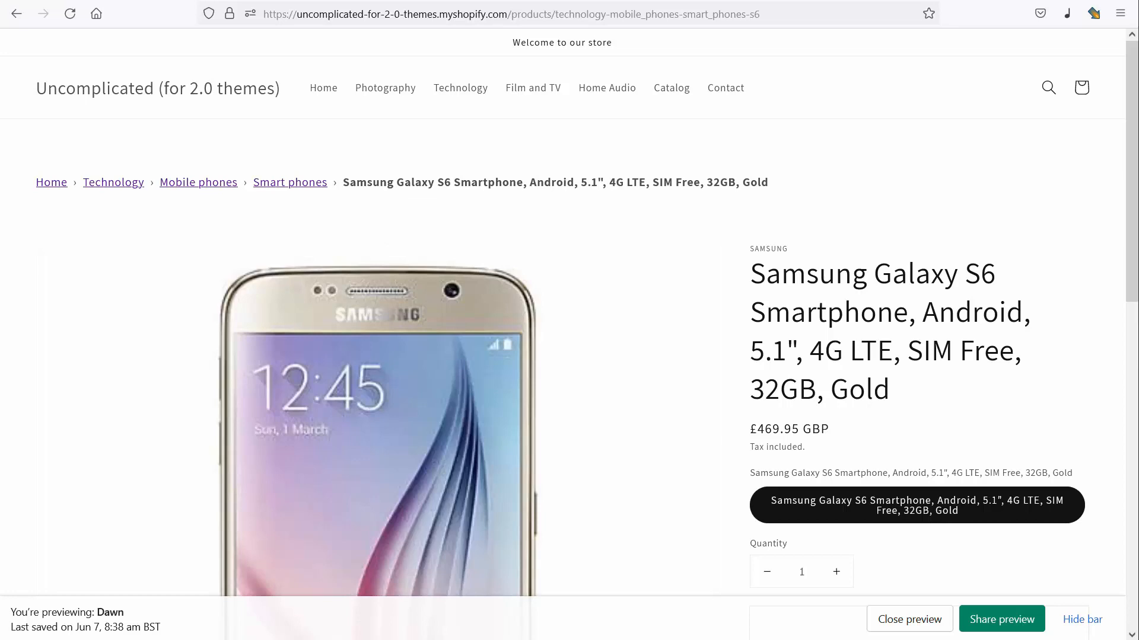
left_click(302, 2)
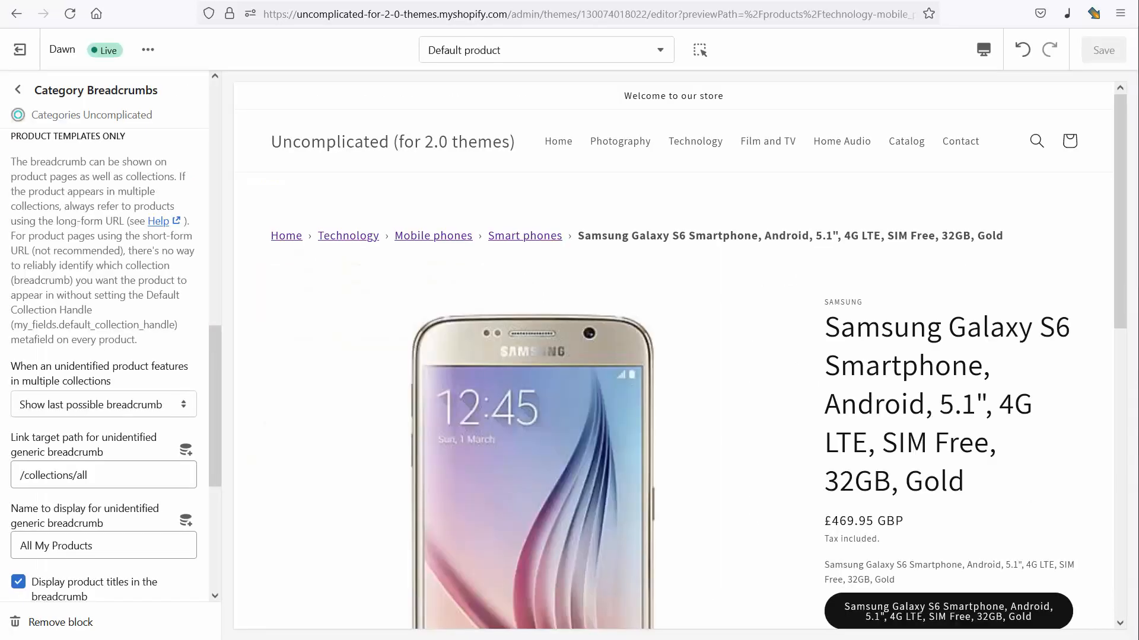
Leave the theme editor and start a new product metafield definition in the store's settings.
left_click(19, 51)
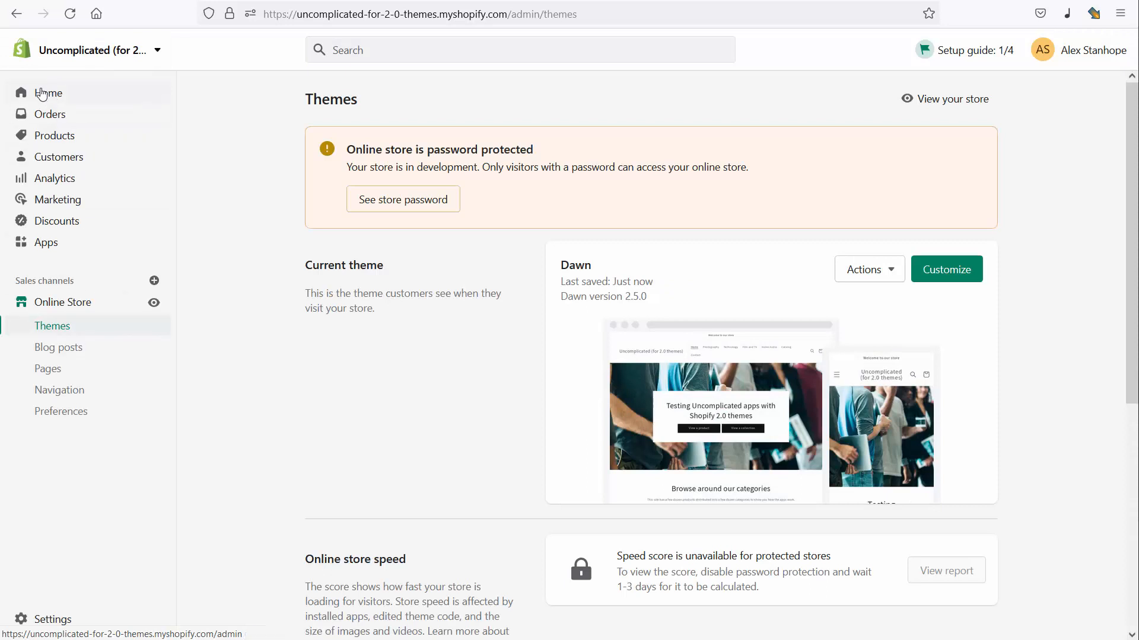
left_click(54, 620)
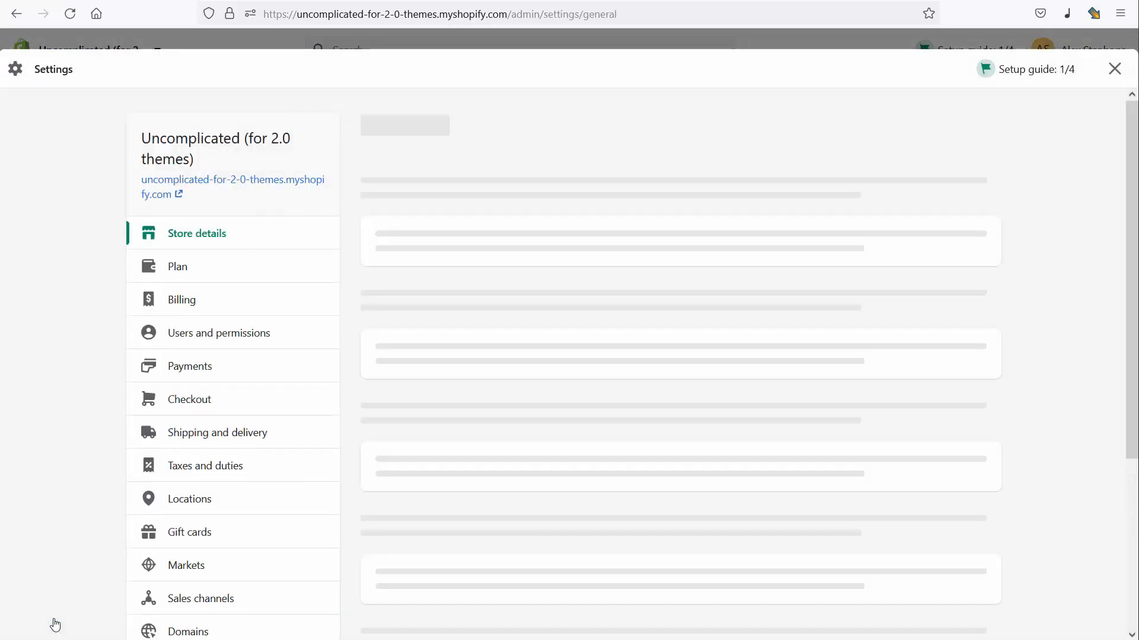
scroll(226, 585, "down", 4)
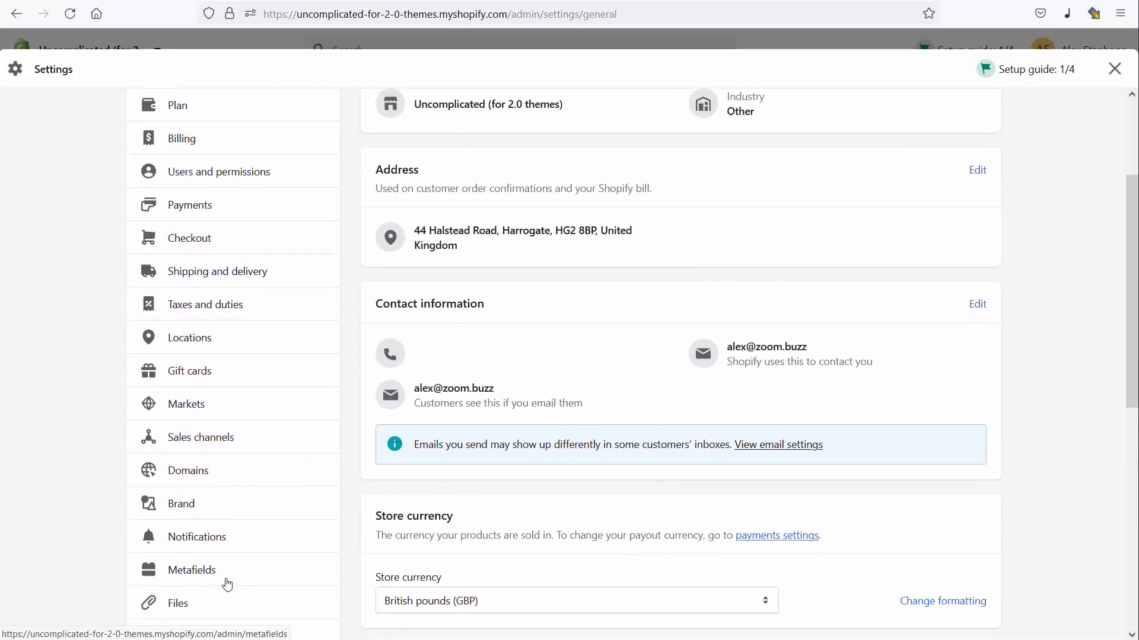
left_click(199, 528)
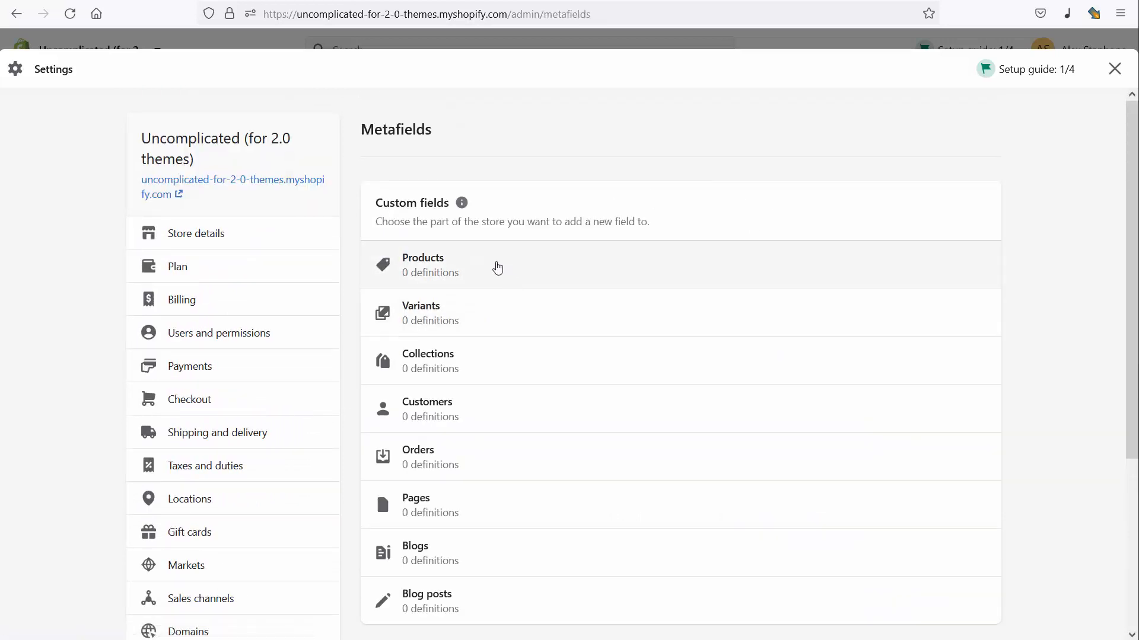
left_click(496, 266)
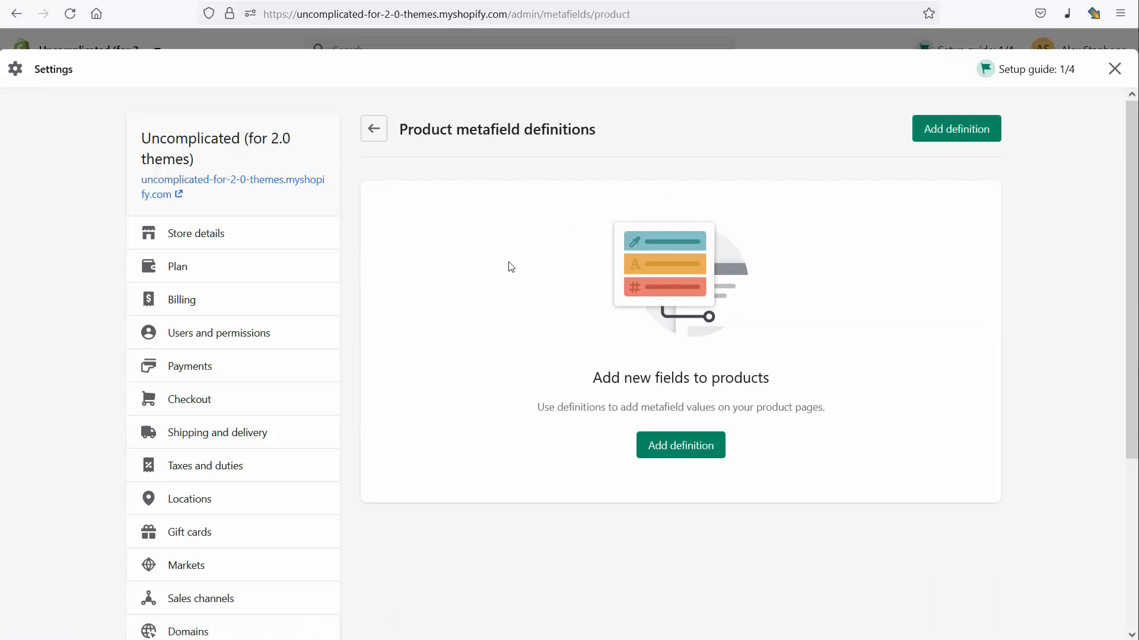
left_click(686, 455)
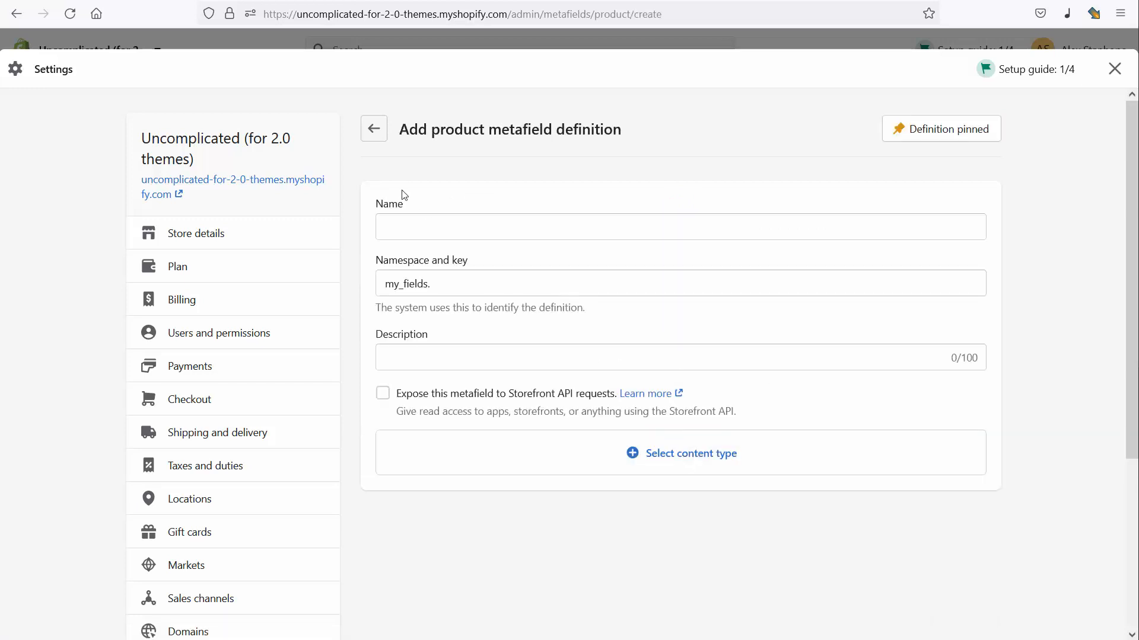
Name the product metafield definition "Default Collection Handle" using the copied text, as a custom definition.
left_click(416, 225)
key("ctrl+v")
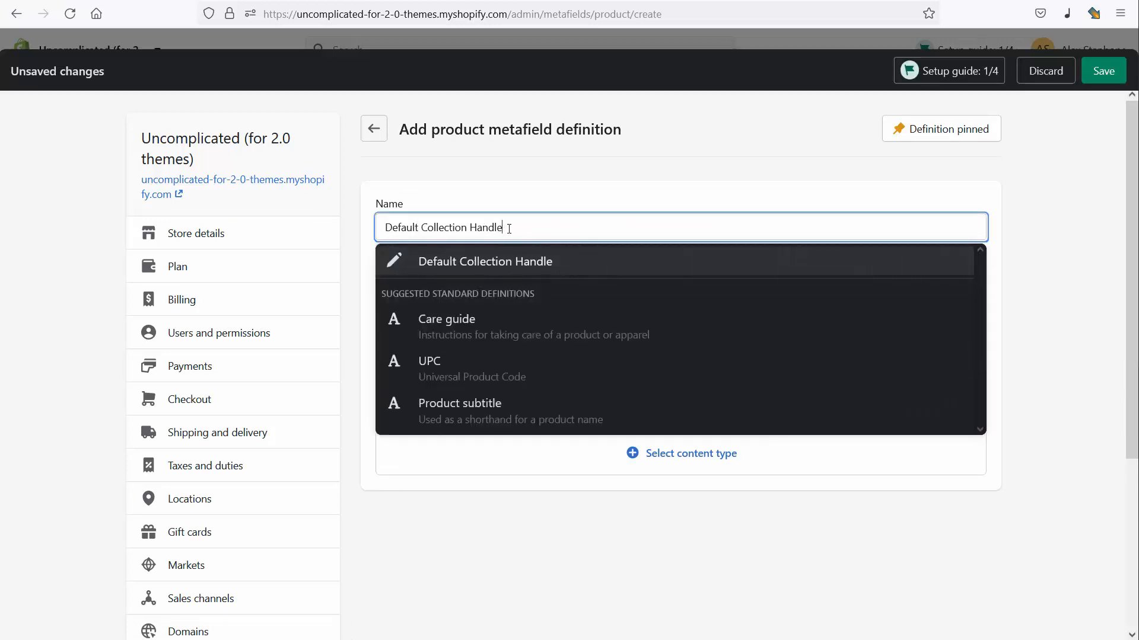
left_click(526, 268)
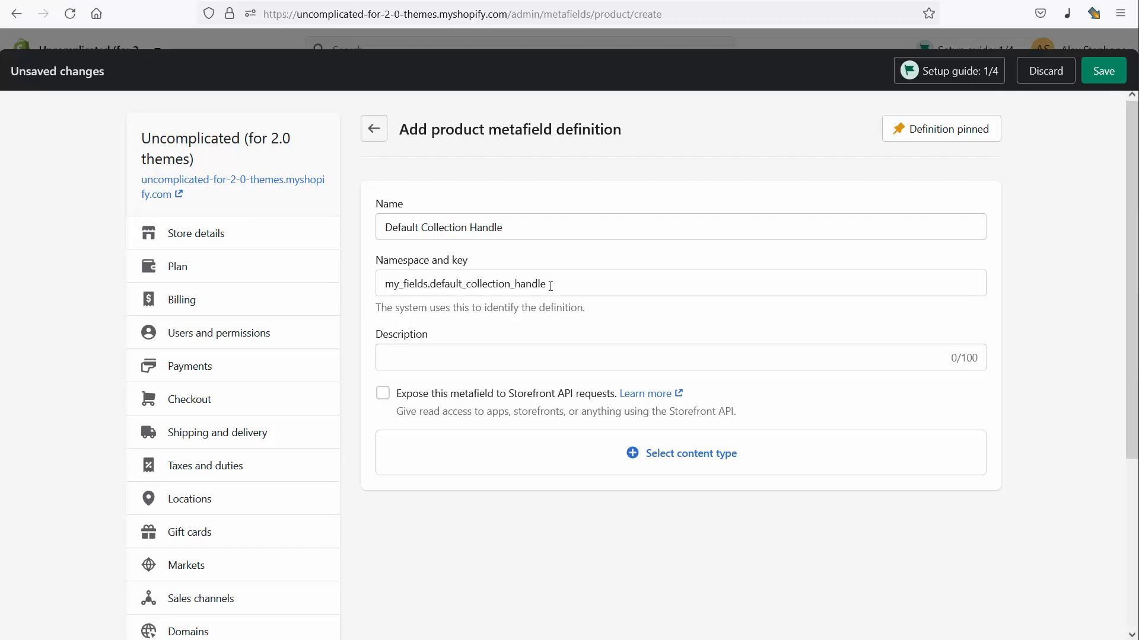
Describe the metafield as "This is the default collection used with a short-form URL".
left_click(495, 348)
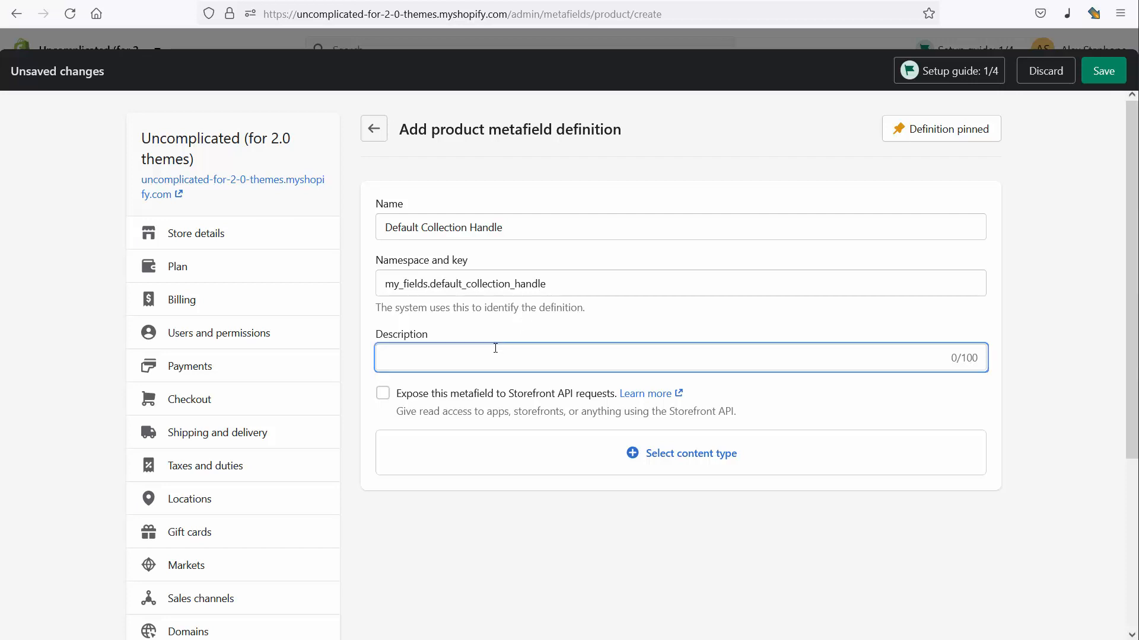
type("This is the default collection us")
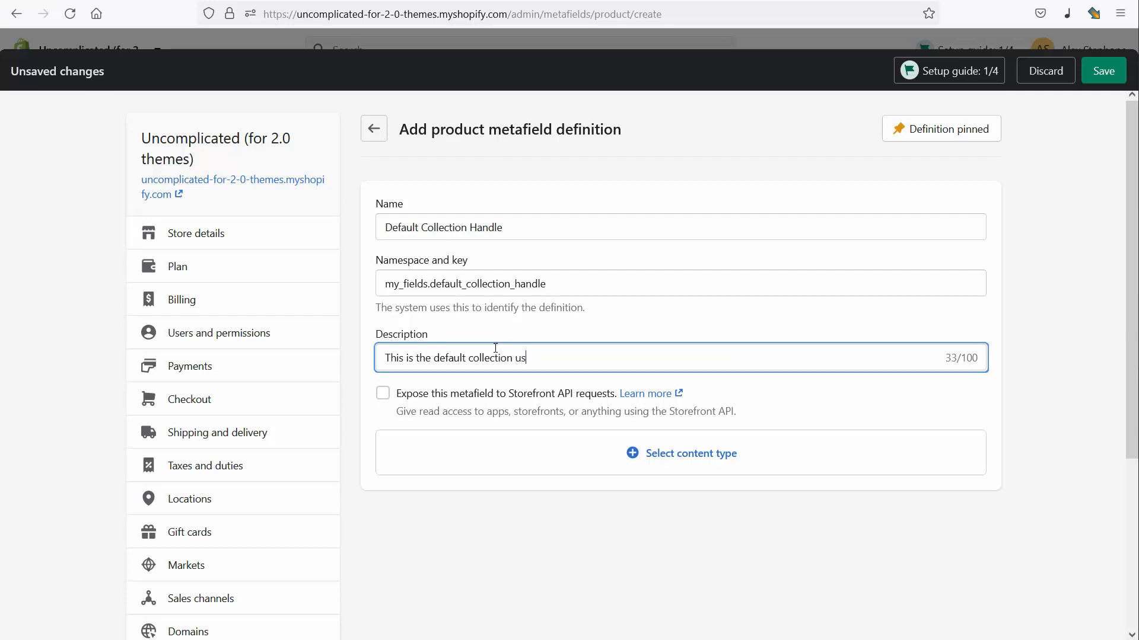
type("ed when")
key("BackSpace")
key("BackSpace")
key("BackSpace")
key("BackSpace")
type("ith a short-form URL")
Expose the metafield to Storefront API requests and choose Text as its content type, keeping Single line text.
left_click(382, 396)
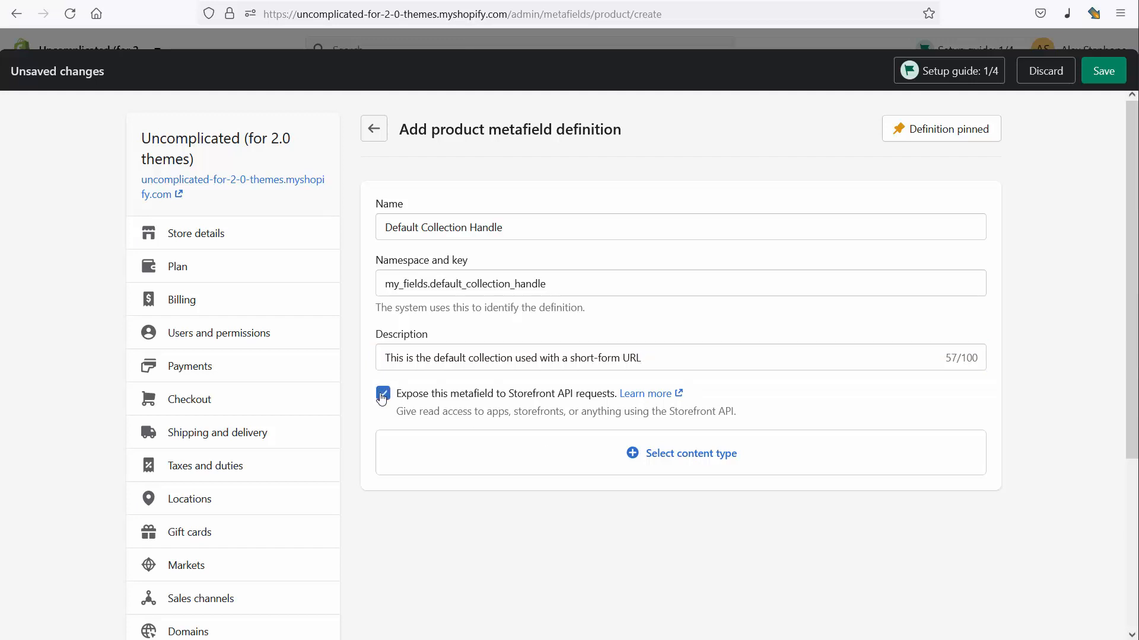
left_click(703, 454)
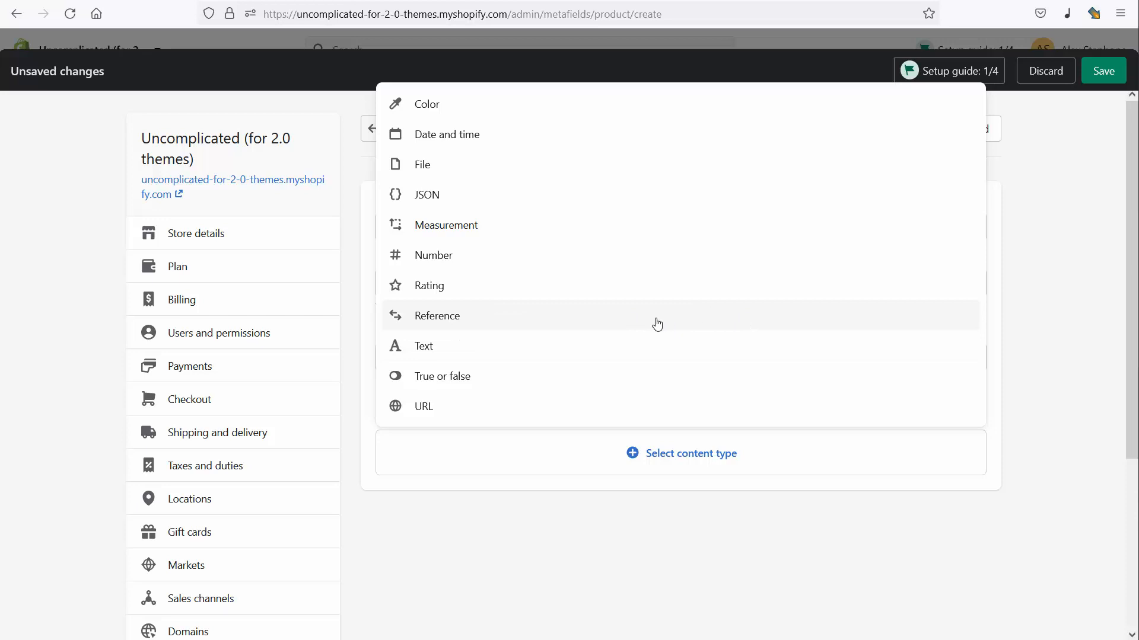
left_click(427, 355)
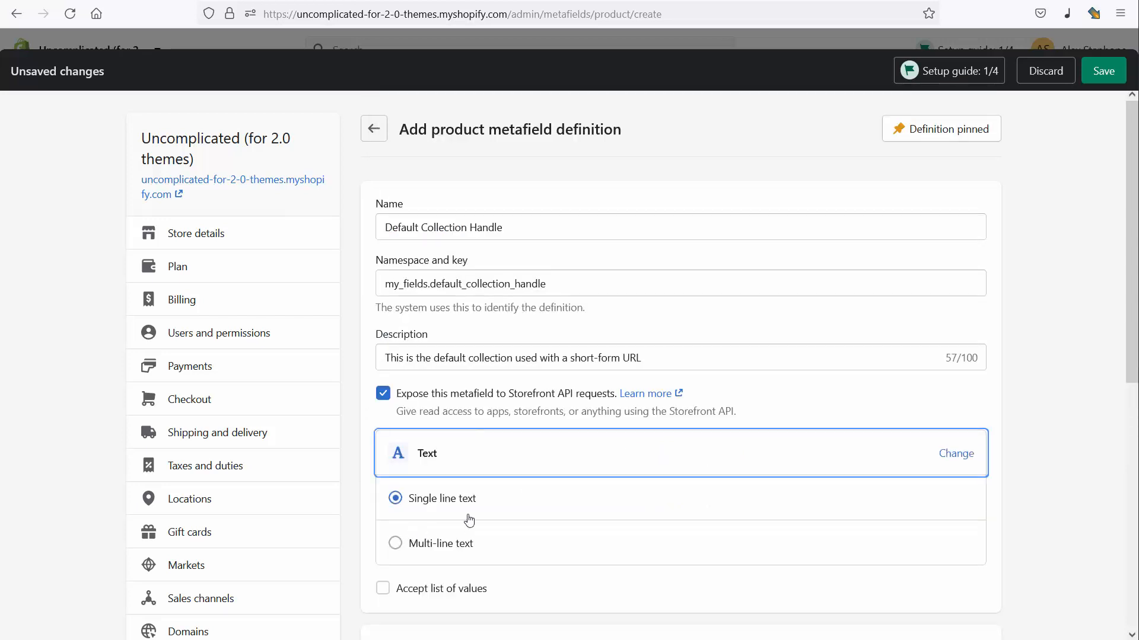
scroll(514, 514, "down", 3)
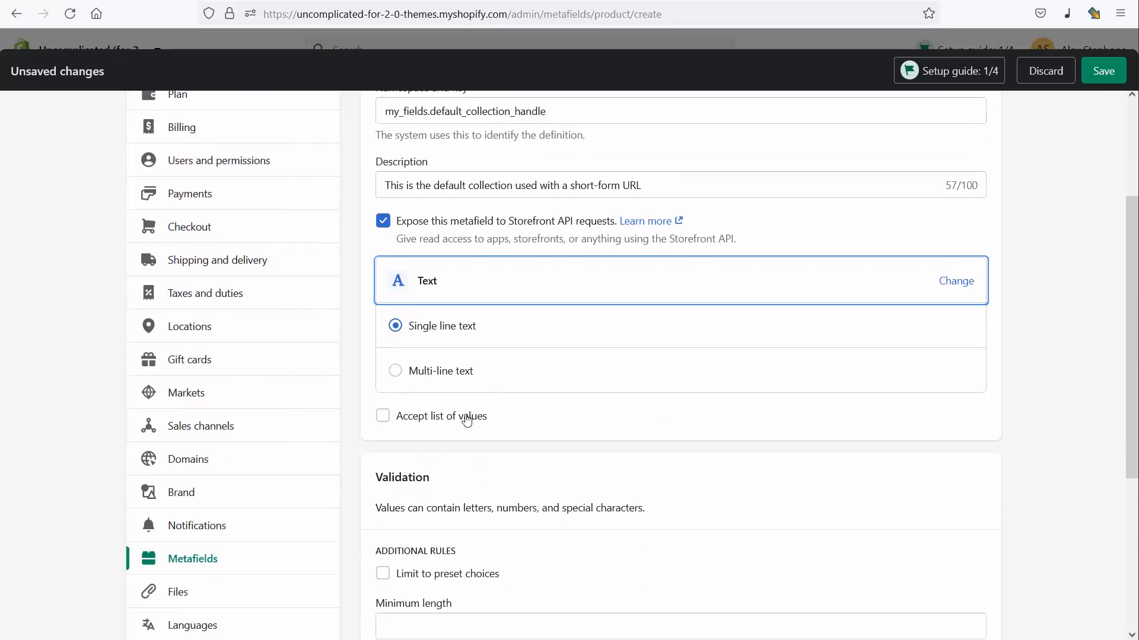
Save the Default Collection Handle product metafield definition and leave the store settings.
scroll(812, 453, "down", 5)
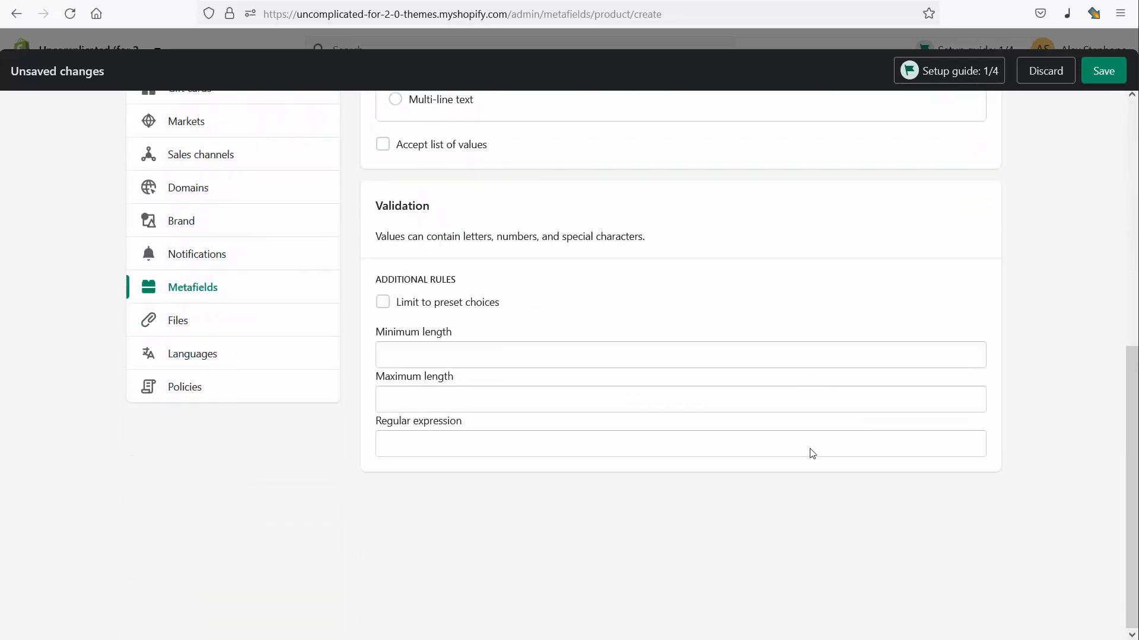
scroll(810, 453, "up", 8)
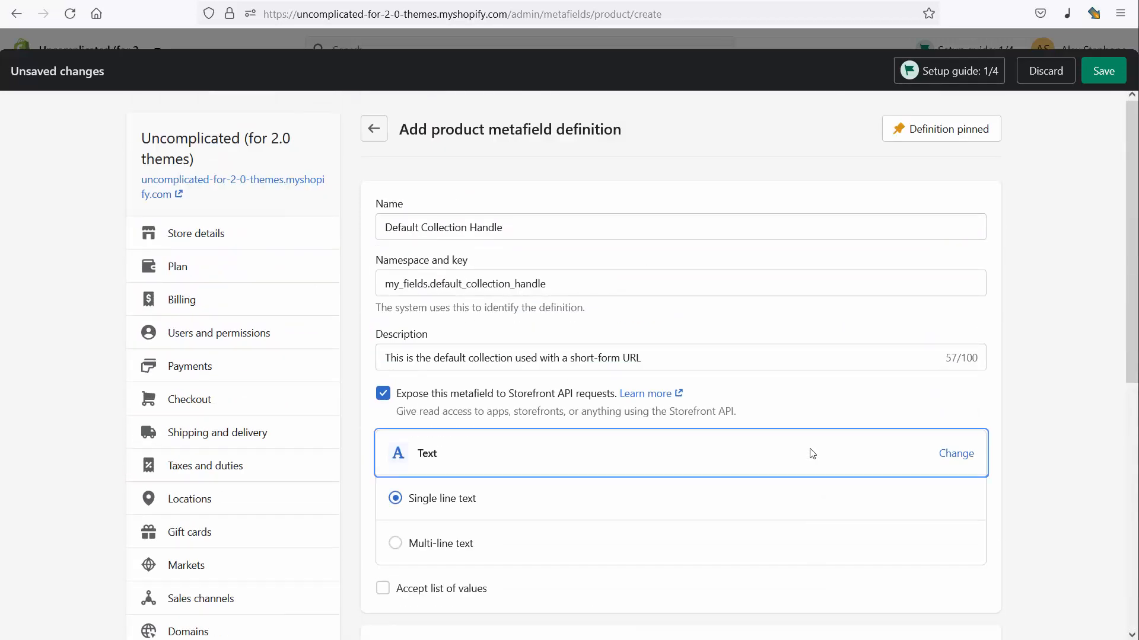
left_click(1107, 71)
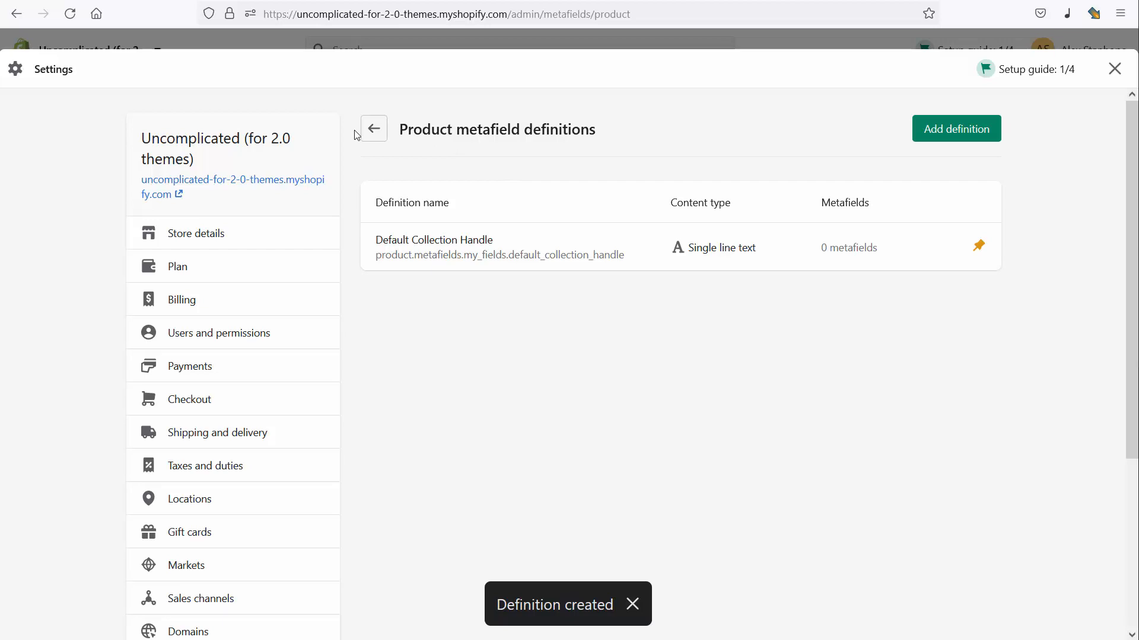
left_click(1115, 69)
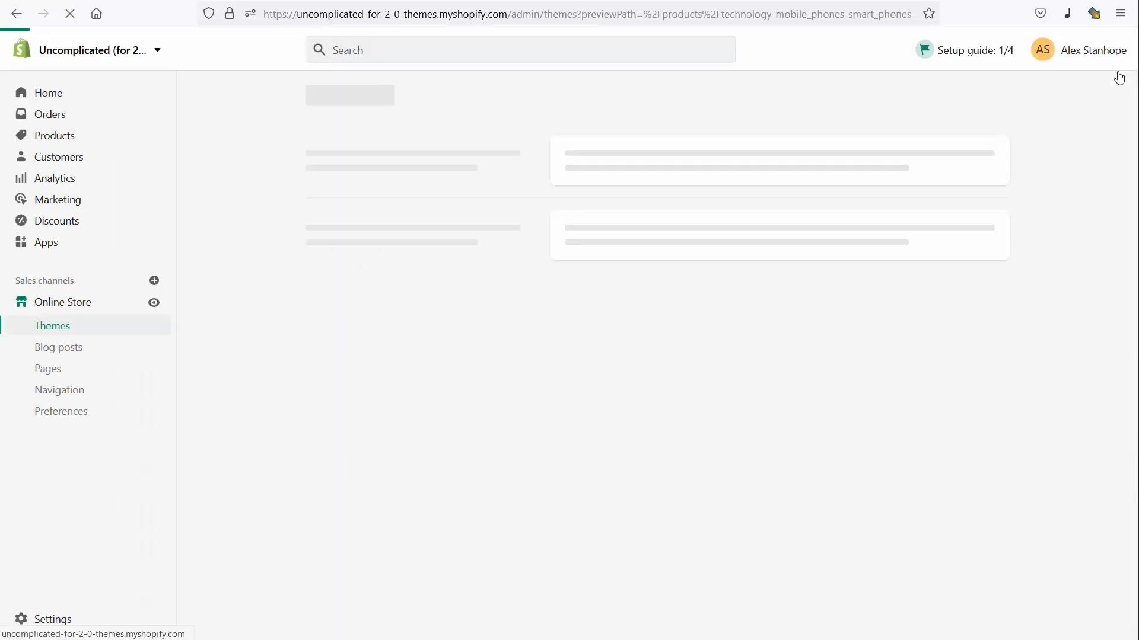
Filter the product list by "samsung" and open the Samsung Galaxy S6 Smartphone product.
left_click(62, 138)
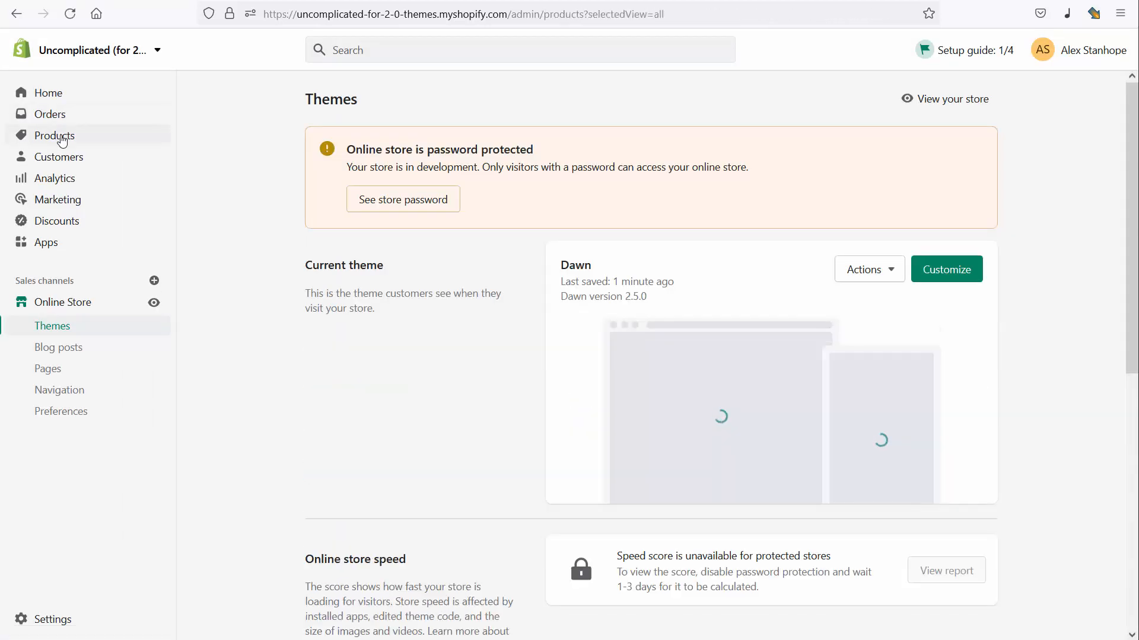
left_click(339, 194)
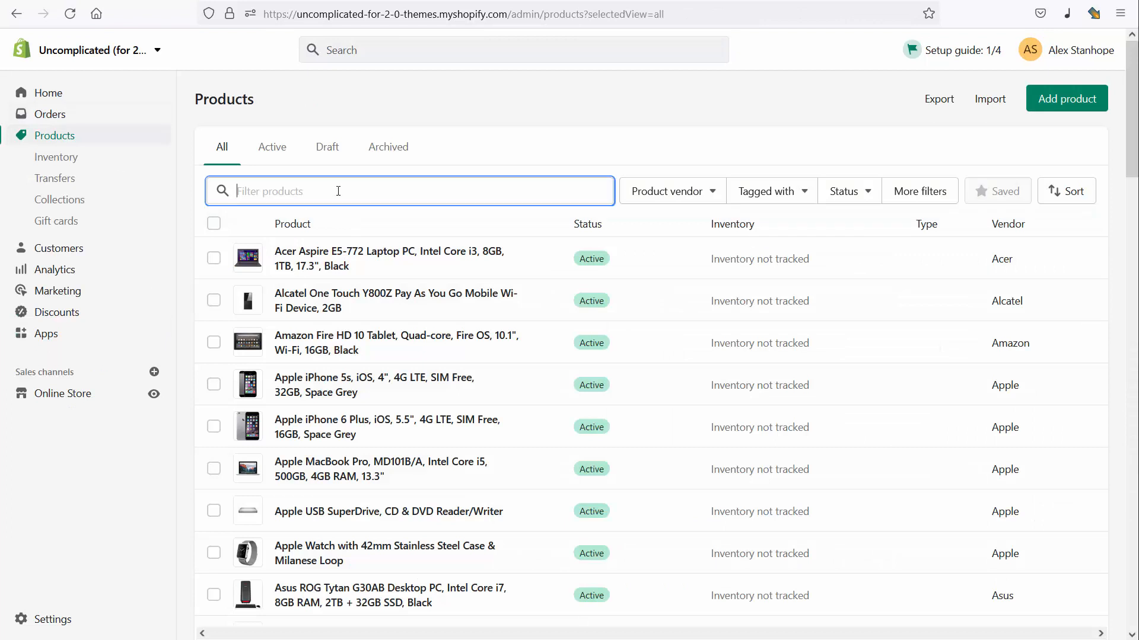
type("samsung")
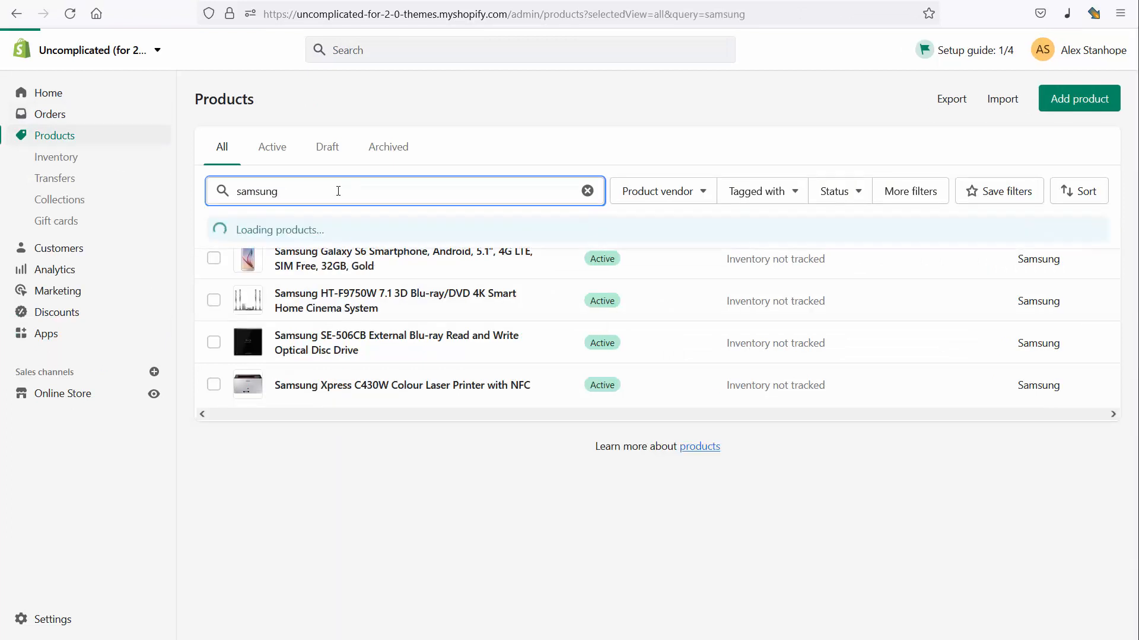
left_click(388, 254)
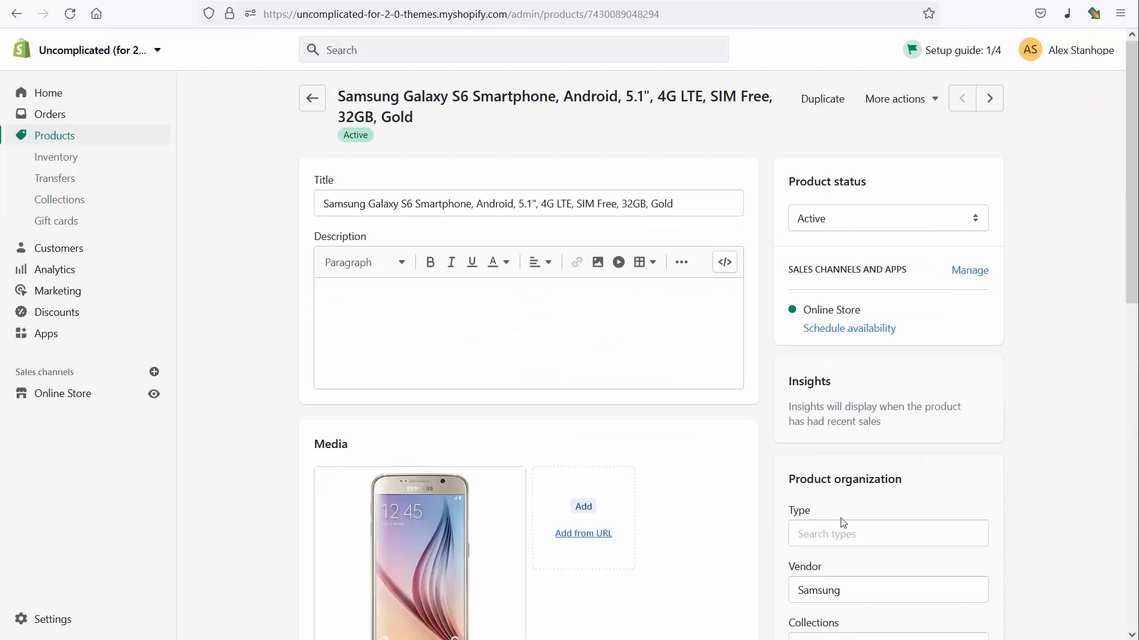
Examine the product's Default Collection Handle metafield and reload its storefront page to check the breadcrumbs.
scroll(1027, 417, "down", 4)
scroll(1028, 417, "down", 8)
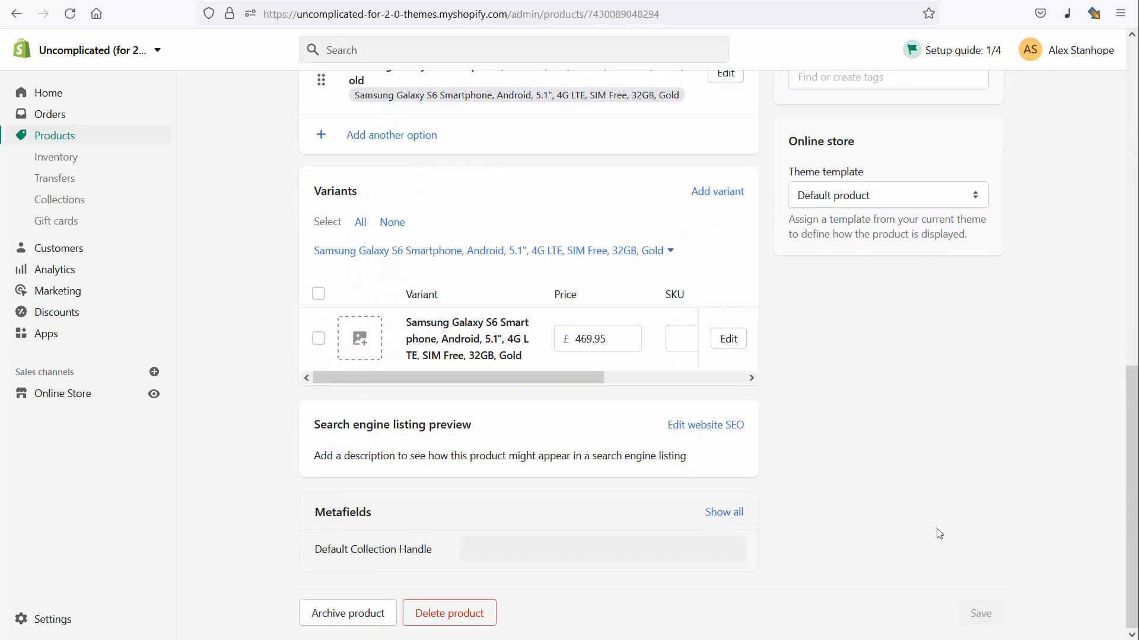
scroll(939, 534, "up", 1)
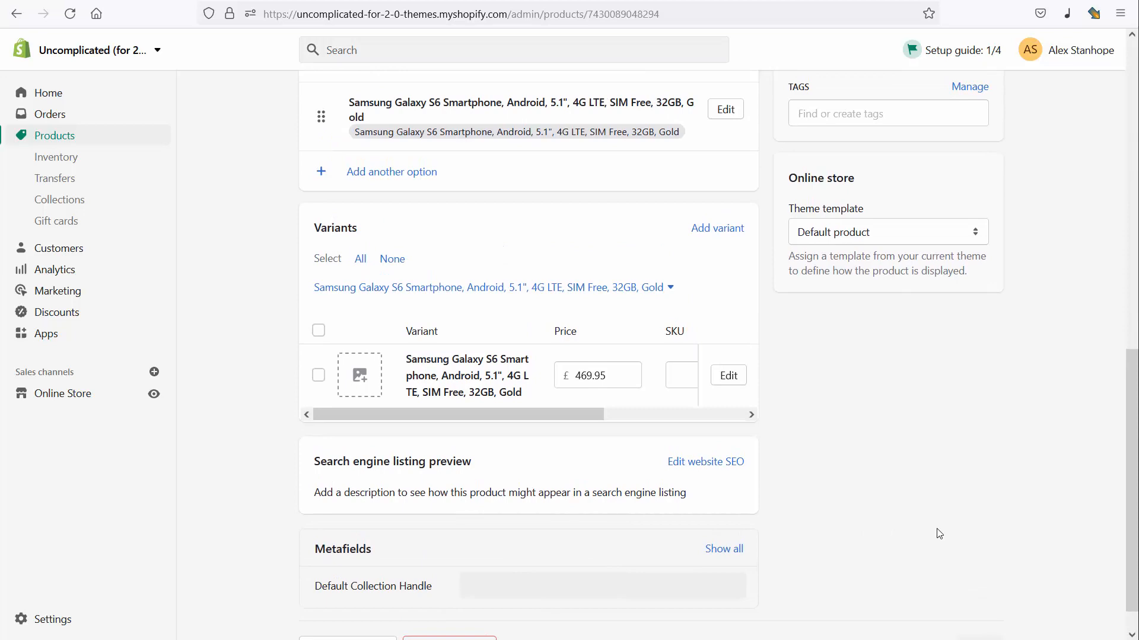
scroll(938, 534, "down", 1)
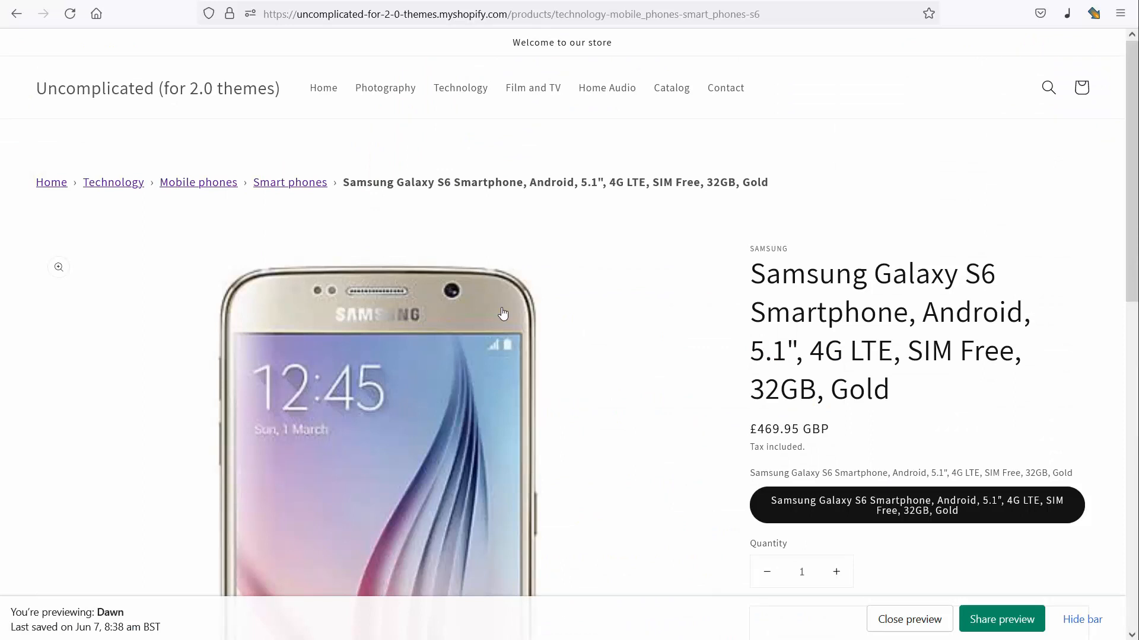
key("F5")
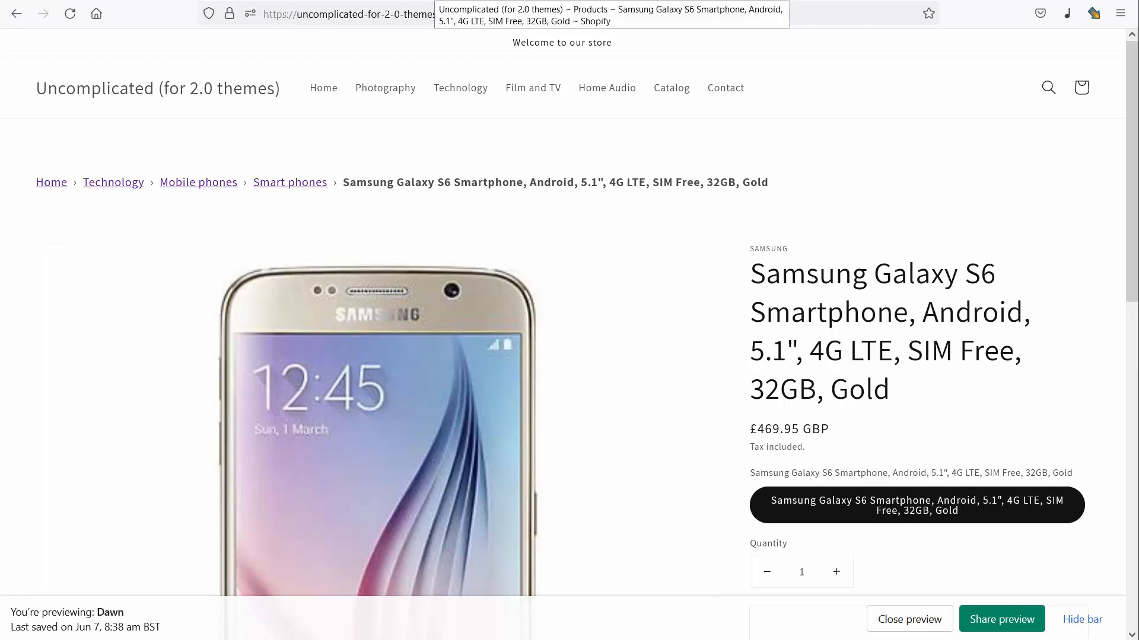
left_click(435, 0)
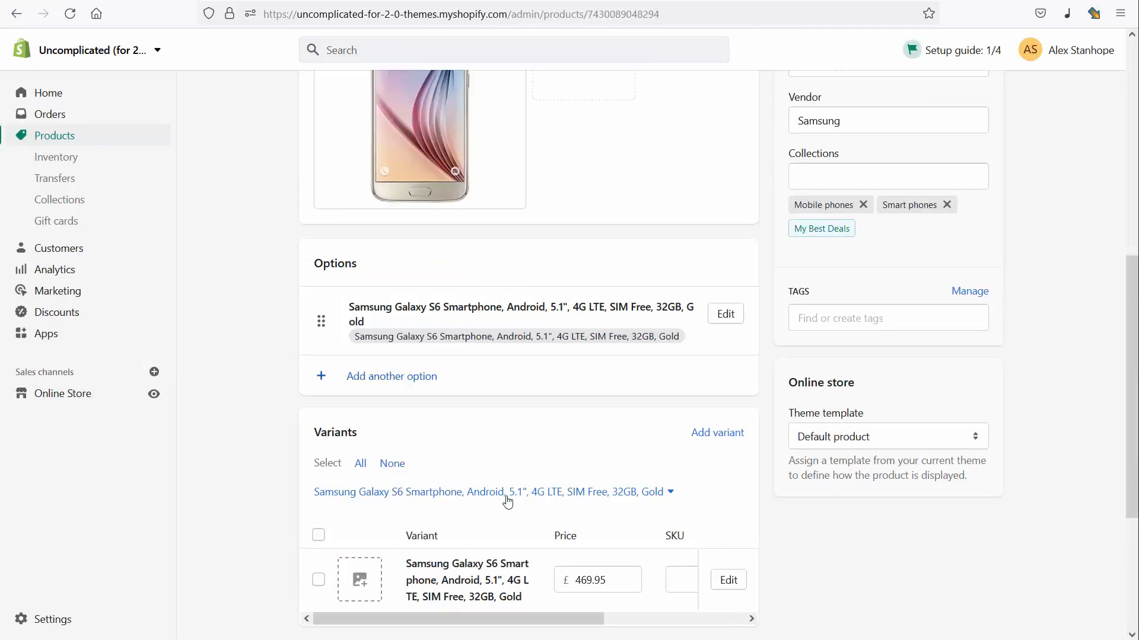
Open the product's My Best Deals collection, view it in the online store and look through its products.
scroll(563, 557, "down", 4)
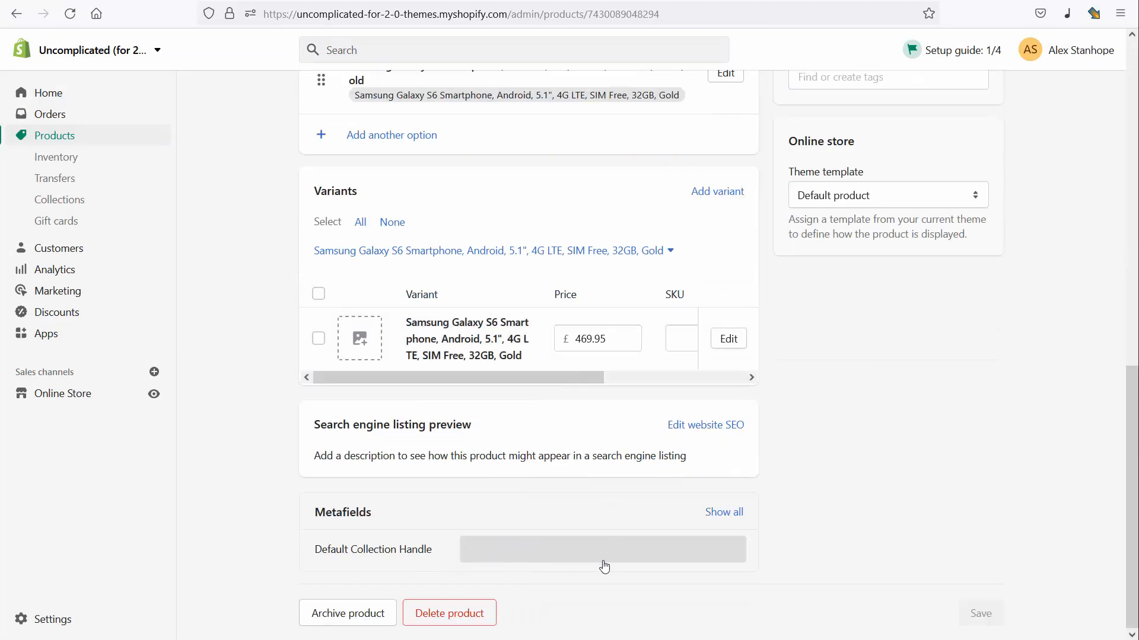
scroll(863, 505, "up", 3)
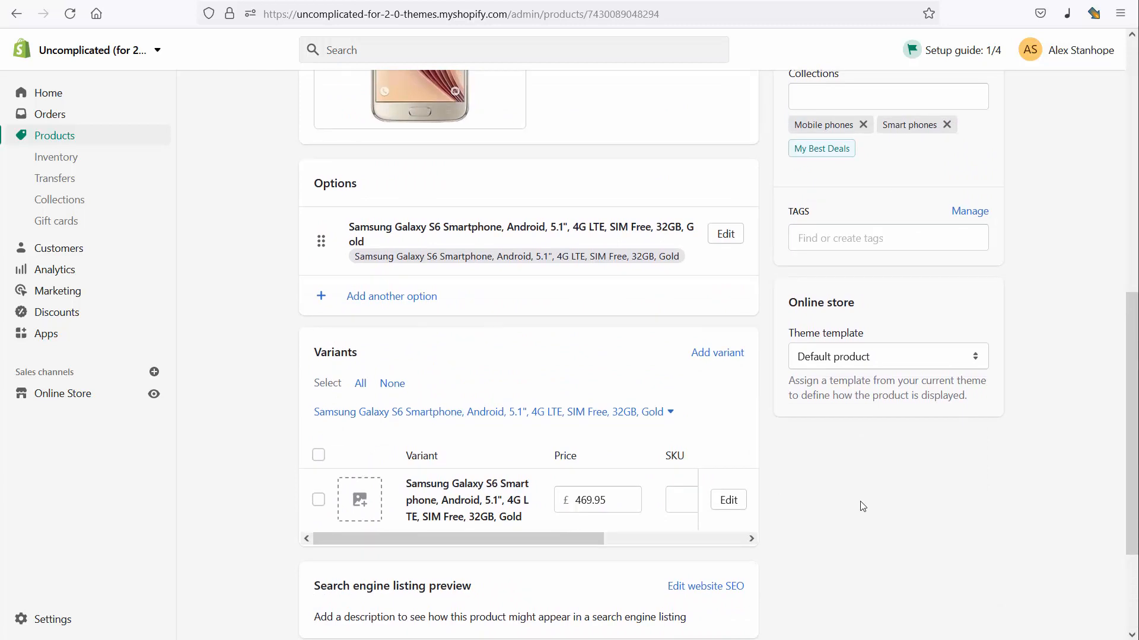
left_click(821, 152)
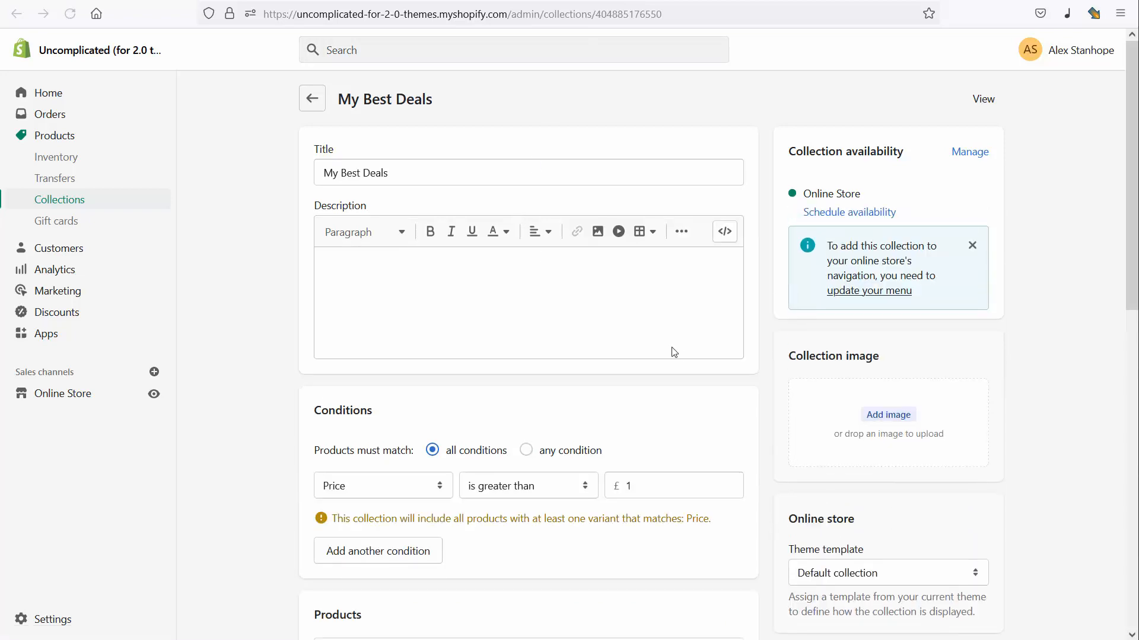
left_click(980, 102)
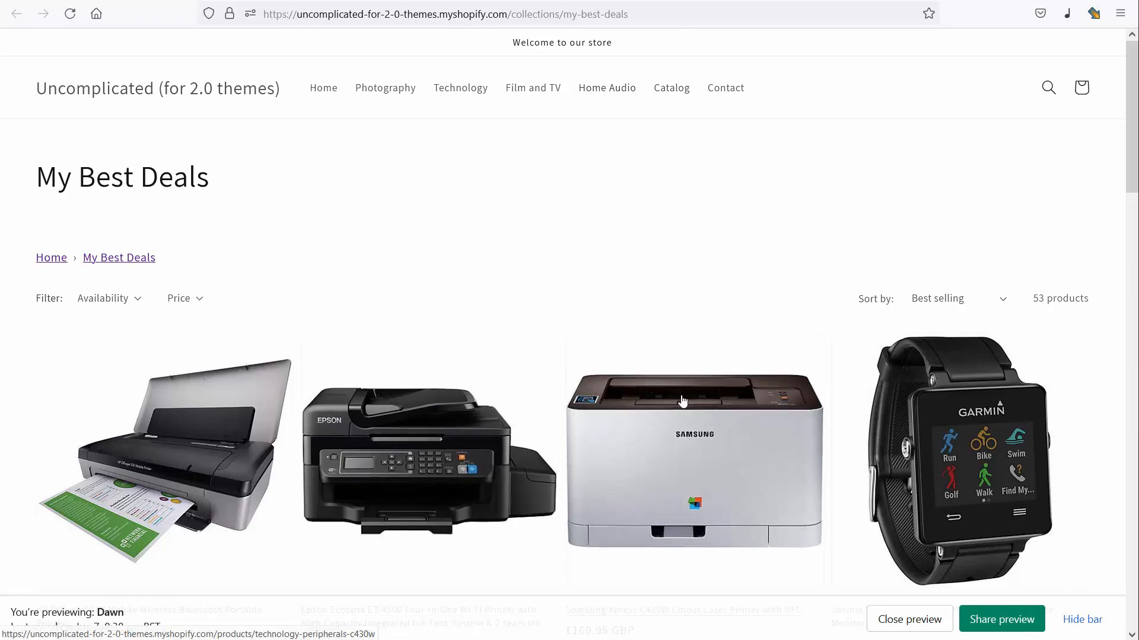
scroll(498, 391, "down", 10)
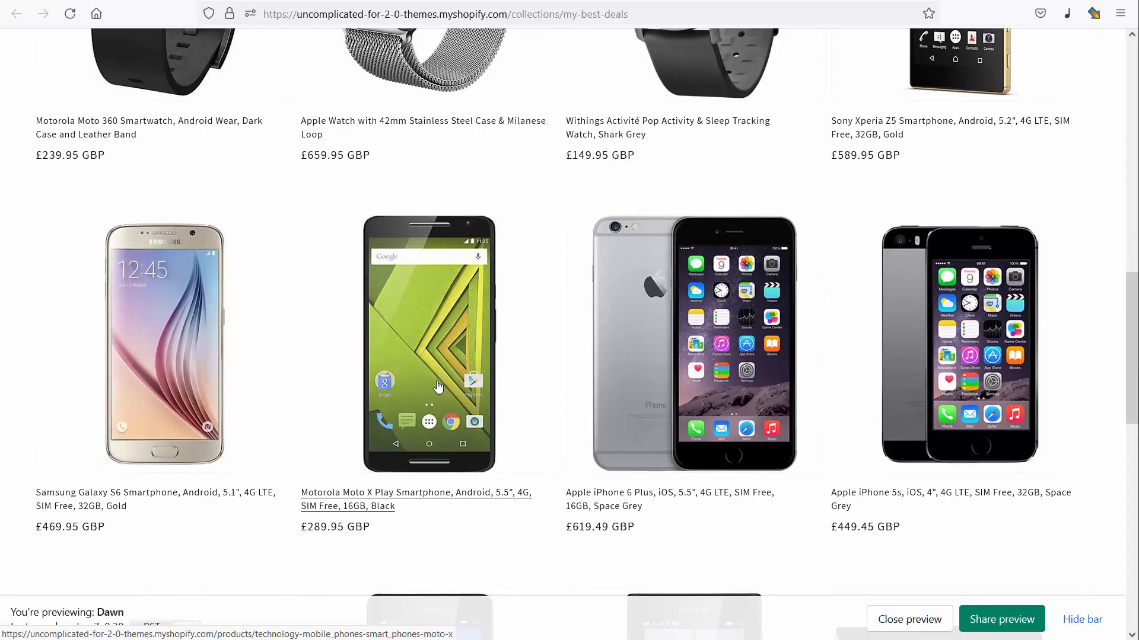
scroll(438, 386, "up", 12)
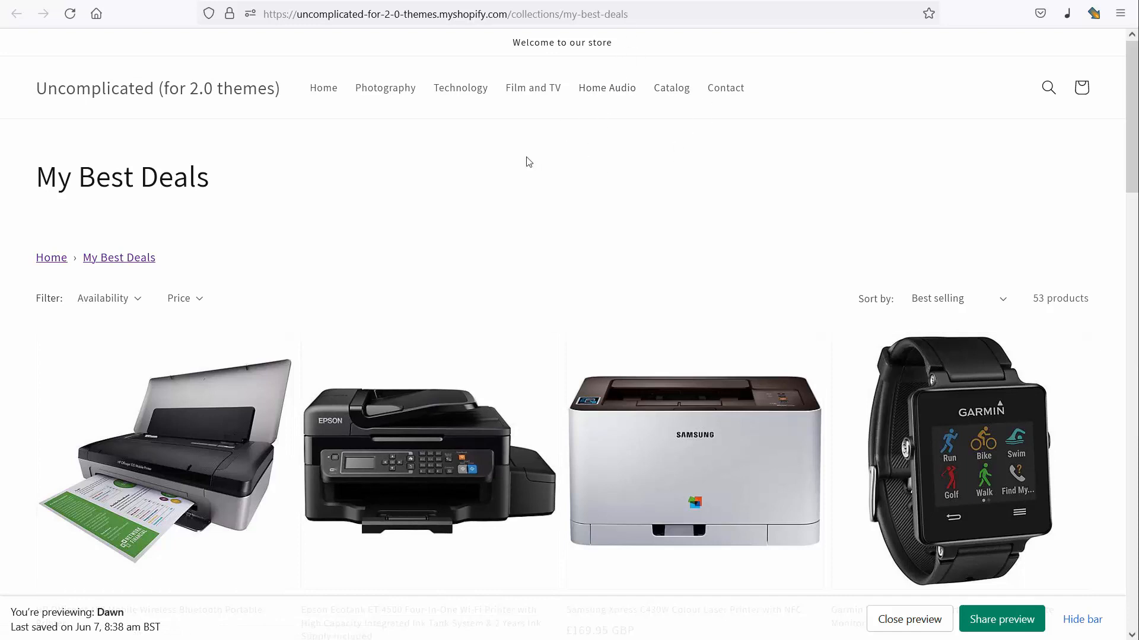
Copy the handle my-best-deals from the collection page's URL.
left_click(629, 14)
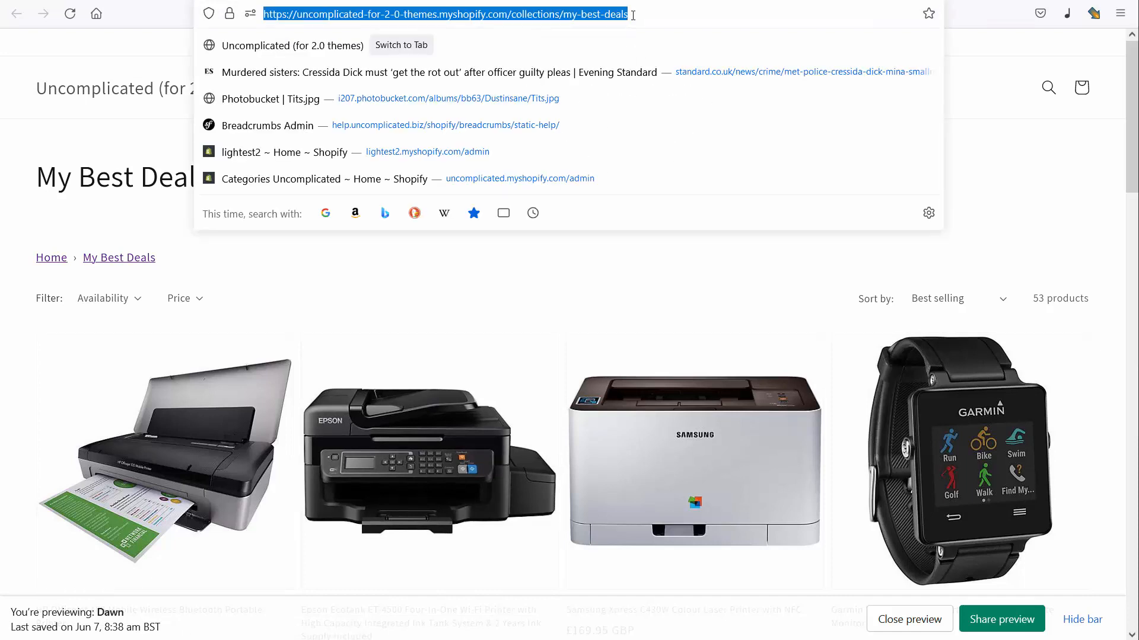
double_click(633, 15)
key("ctrl+shift+Left")
key("ctrl+c")
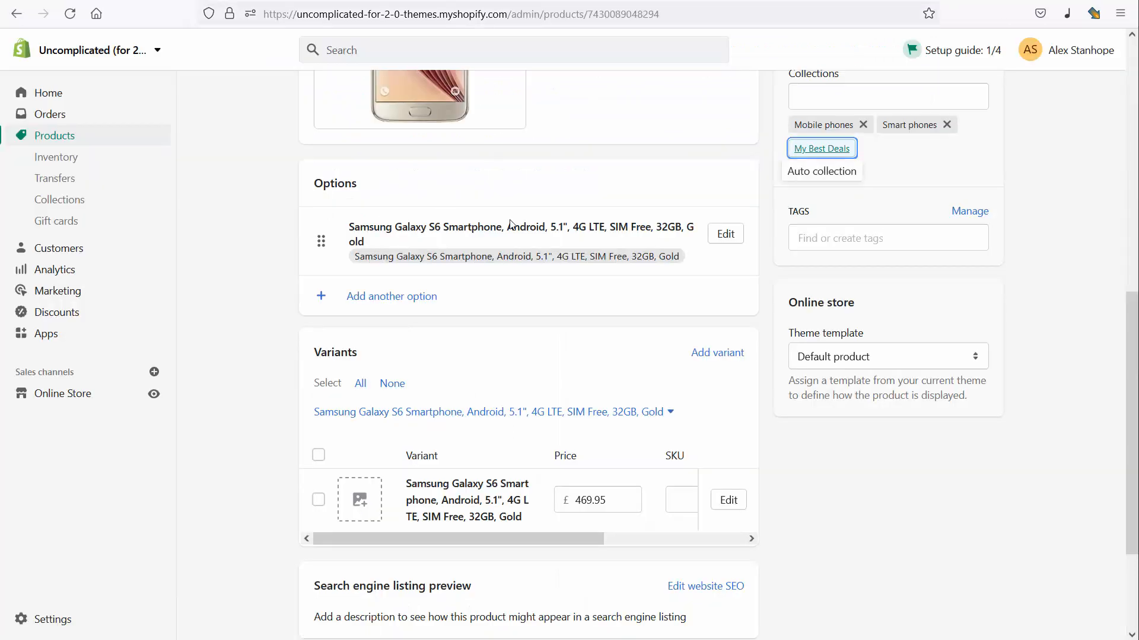
Set the Samsung Galaxy S6 product's Default Collection Handle metafield to the copied my-best-deals handle and save the product.
scroll(529, 355, "down", 3)
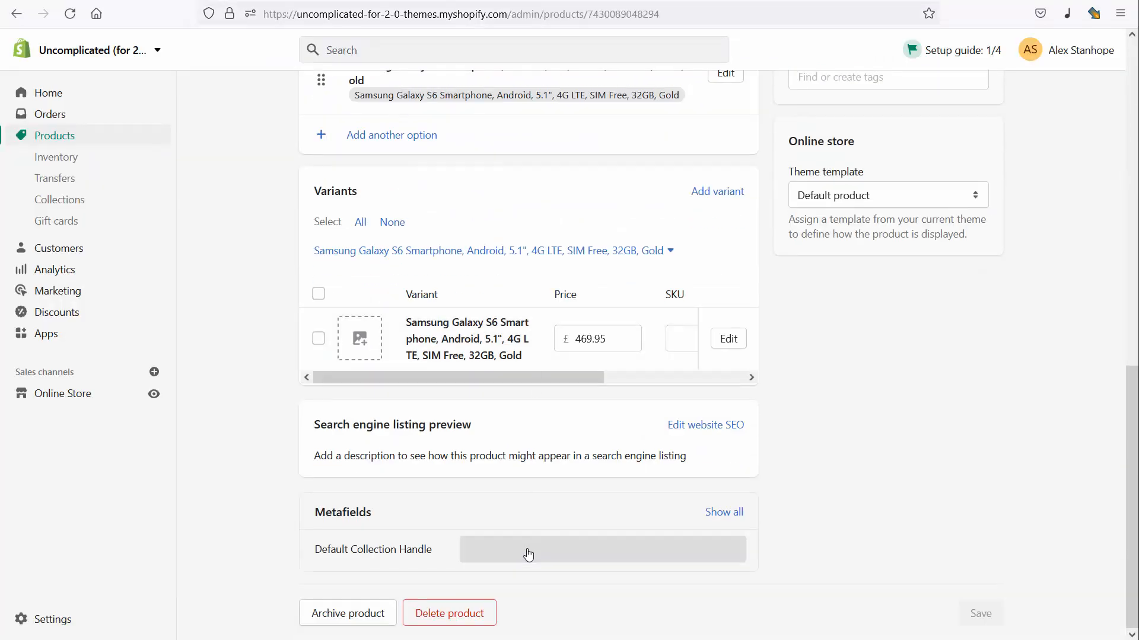
scroll(1030, 450, "up", 8)
scroll(1030, 451, "up", 3)
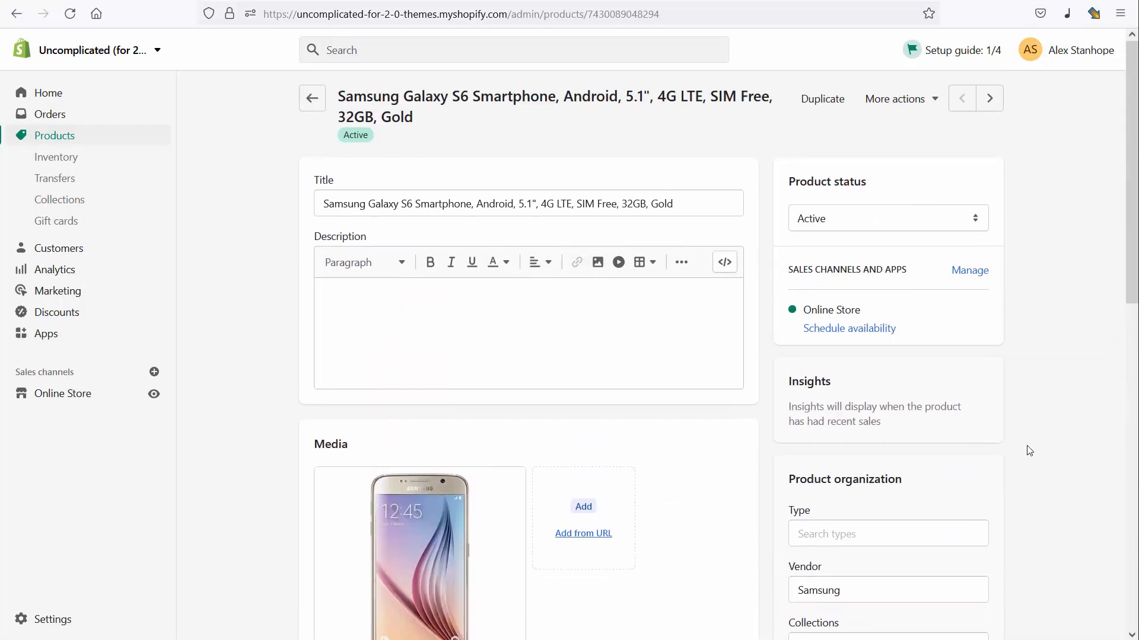
scroll(593, 250, "down", 12)
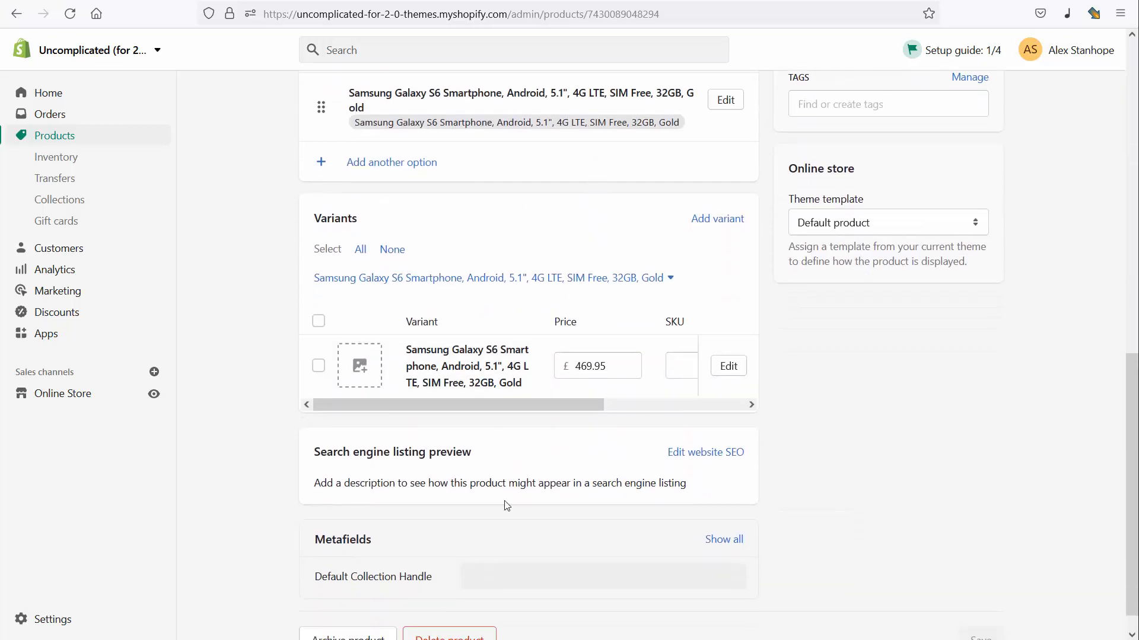
left_click(521, 578)
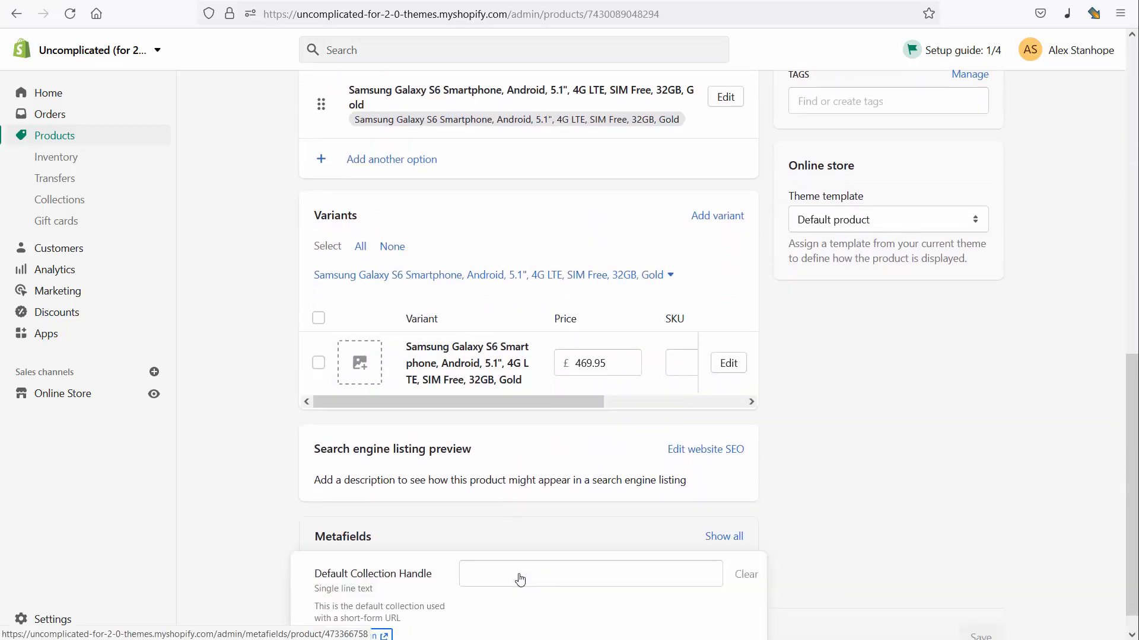
left_click(520, 578)
key("ctrl+v")
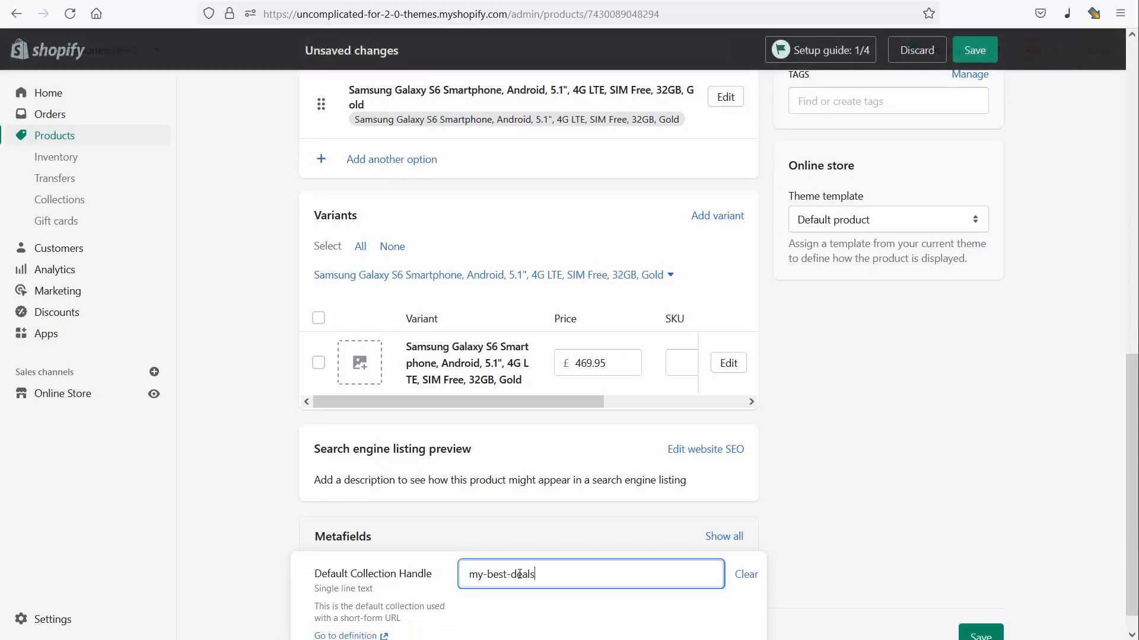
left_click(976, 51)
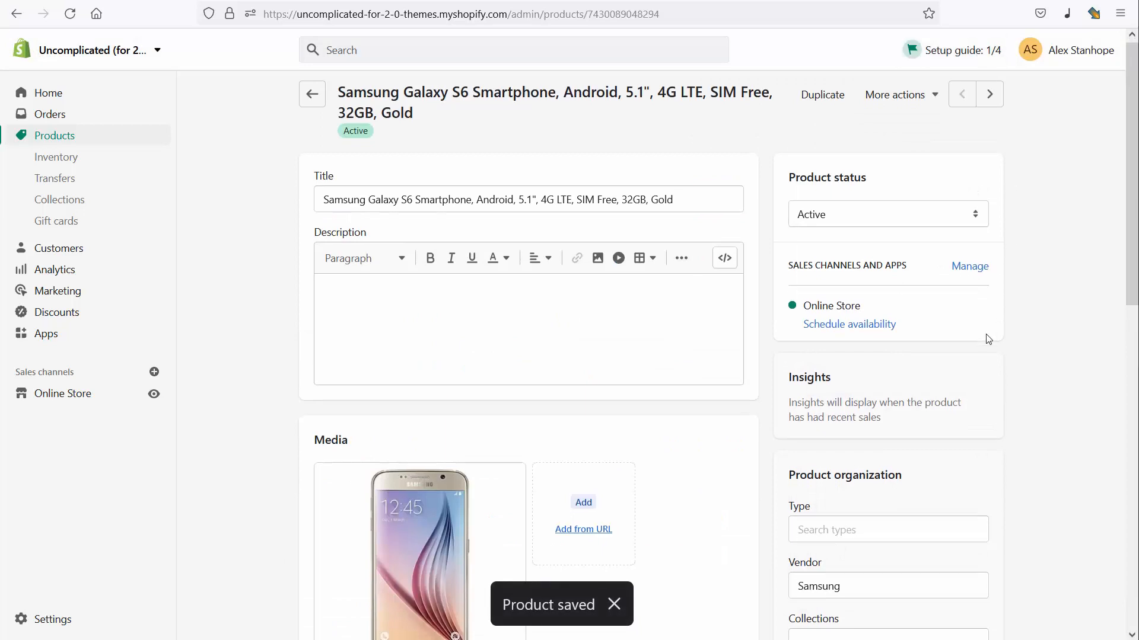
scroll(988, 340, "down", 5)
scroll(988, 339, "down", 6)
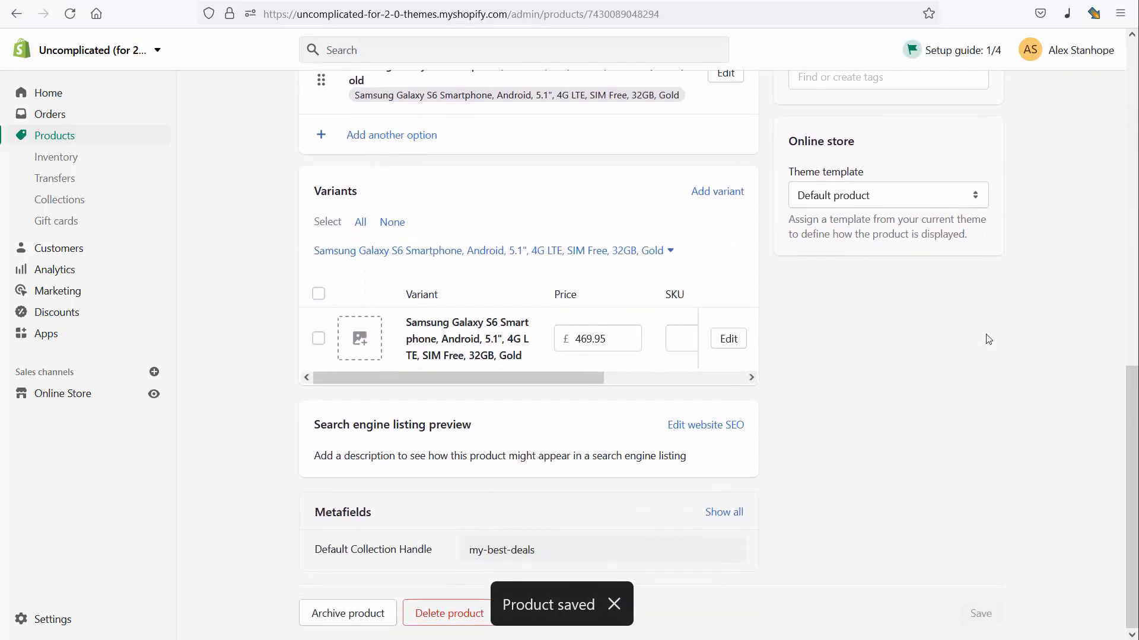
scroll(988, 339, "up", 12)
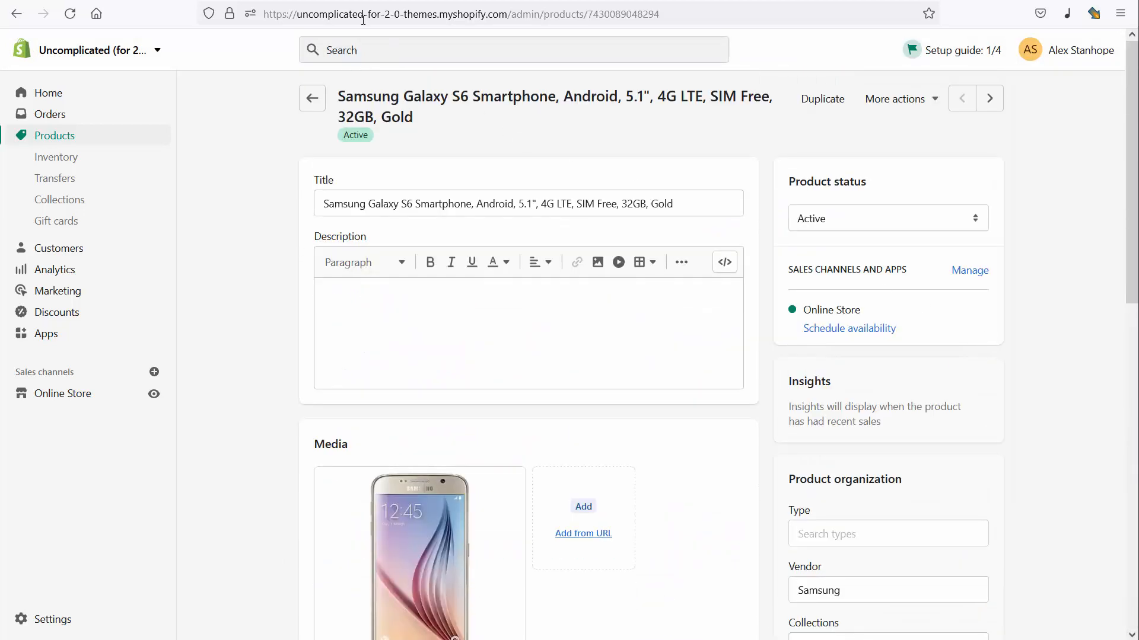
Reload the Samsung Galaxy S6 storefront page at its short-form URL to check the breadcrumbs.
left_click(287, 1)
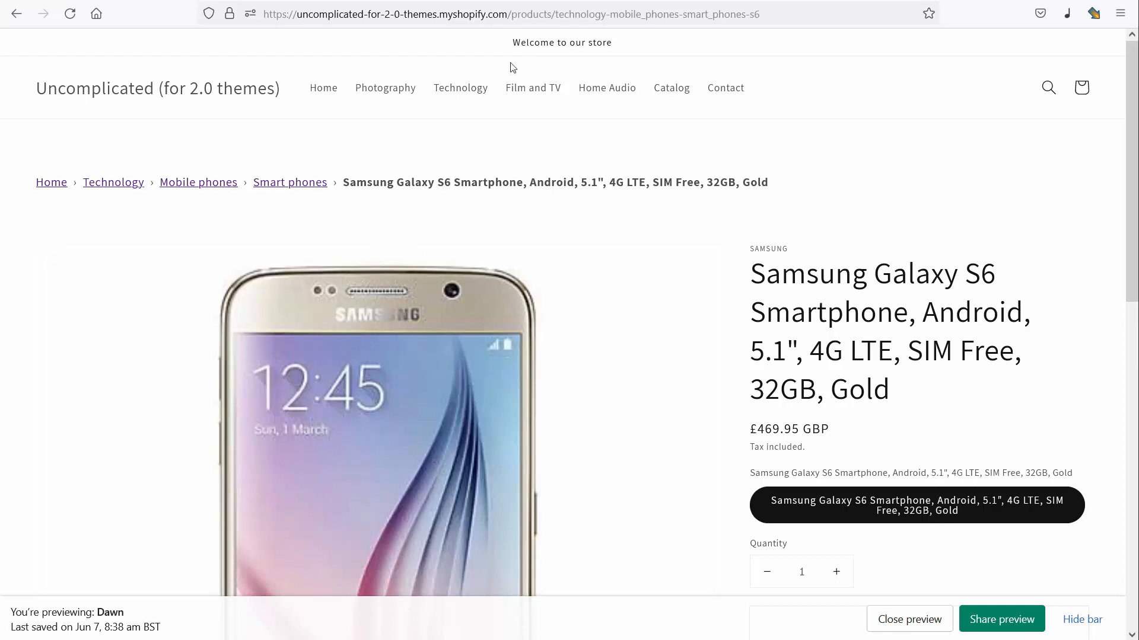
left_click(510, 15)
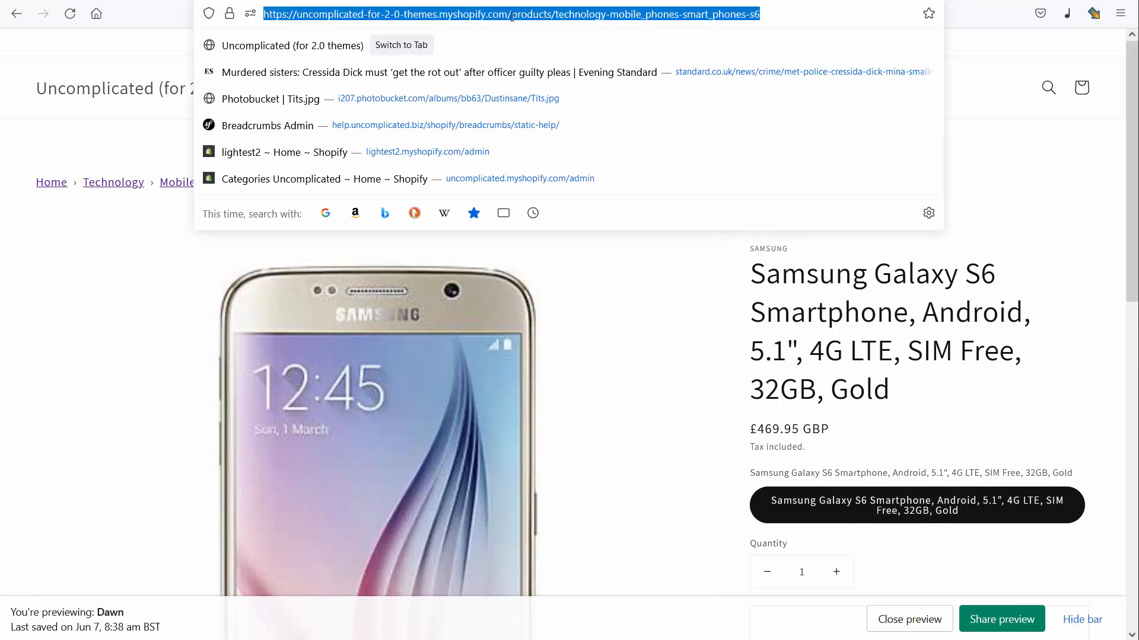
key("Escape")
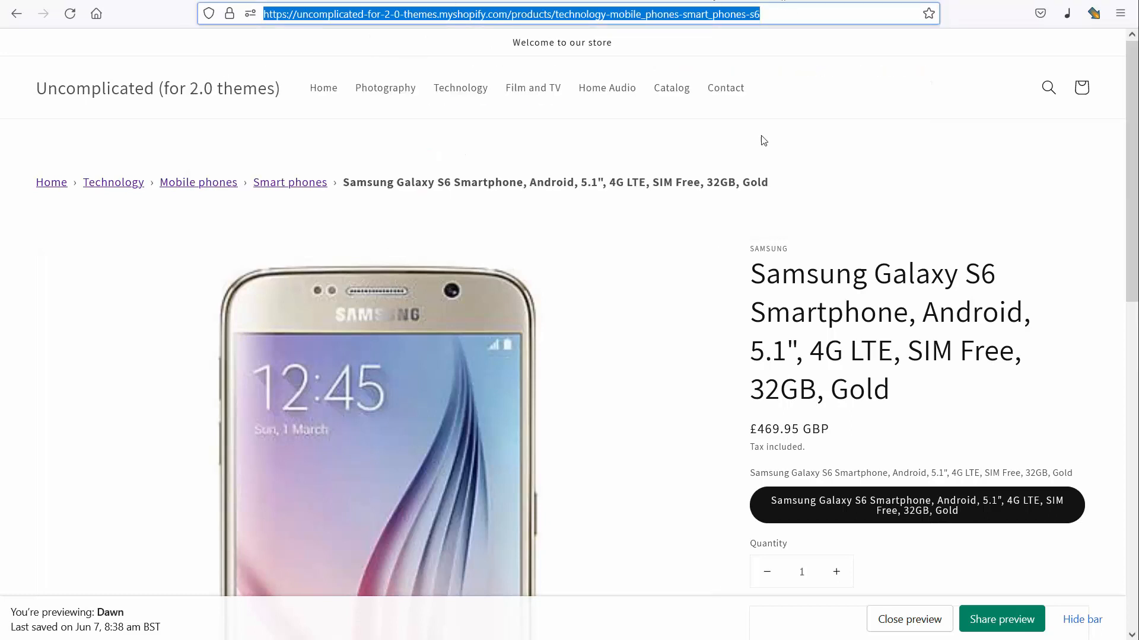
left_click(852, 191)
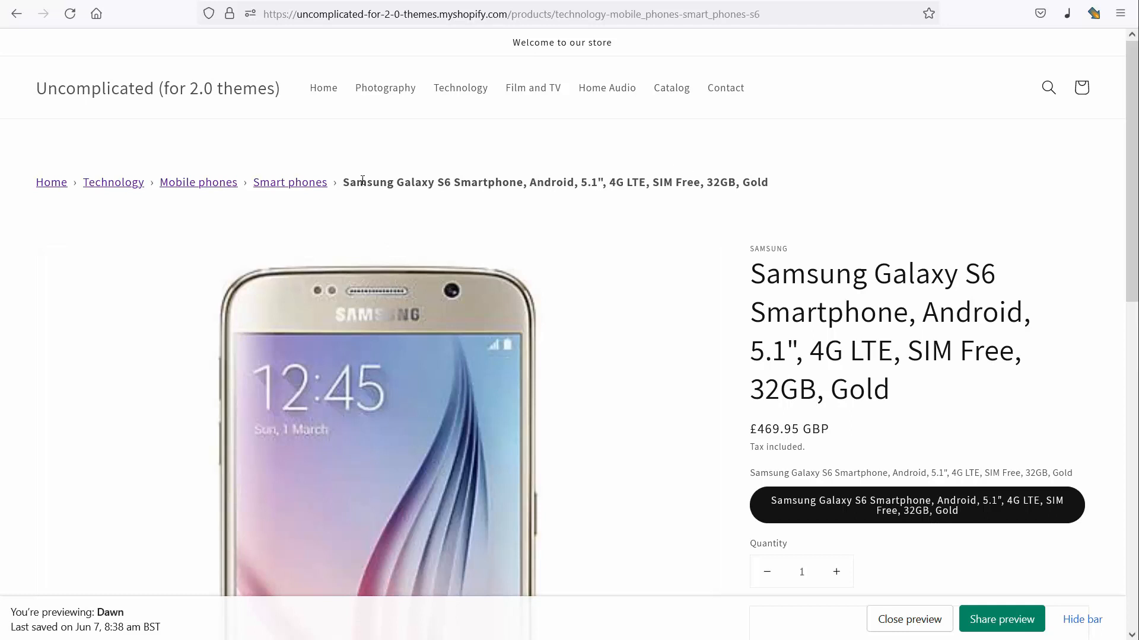
key("F5")
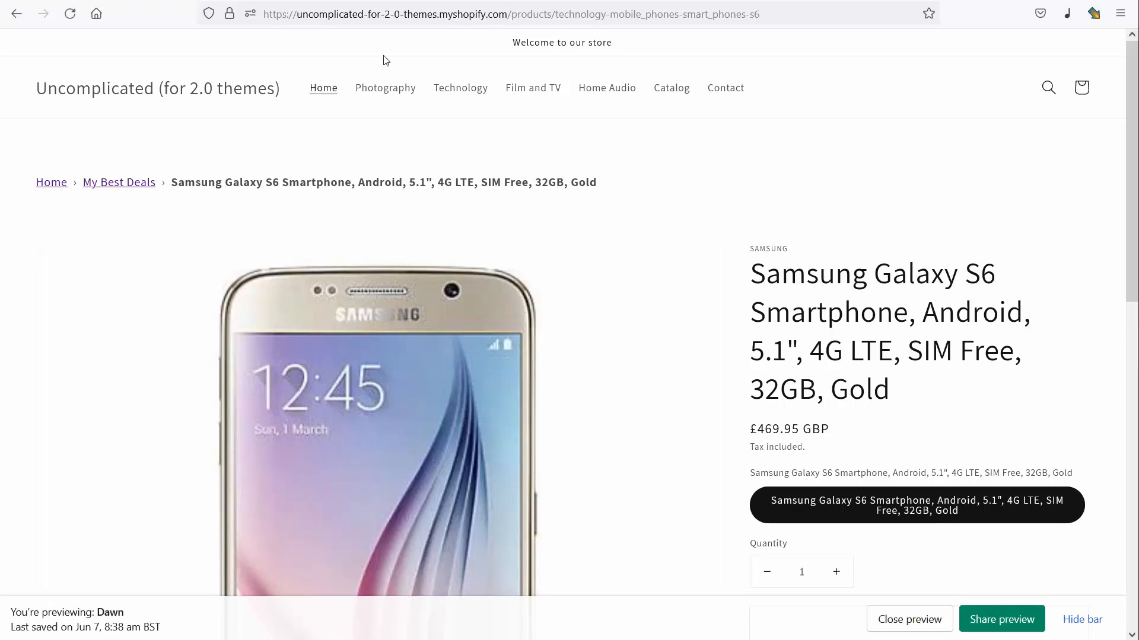
Review the product's Default Collection Handle metafield in the admin, and open the storefront home page.
left_click(439, 1)
scroll(897, 402, "down", 10)
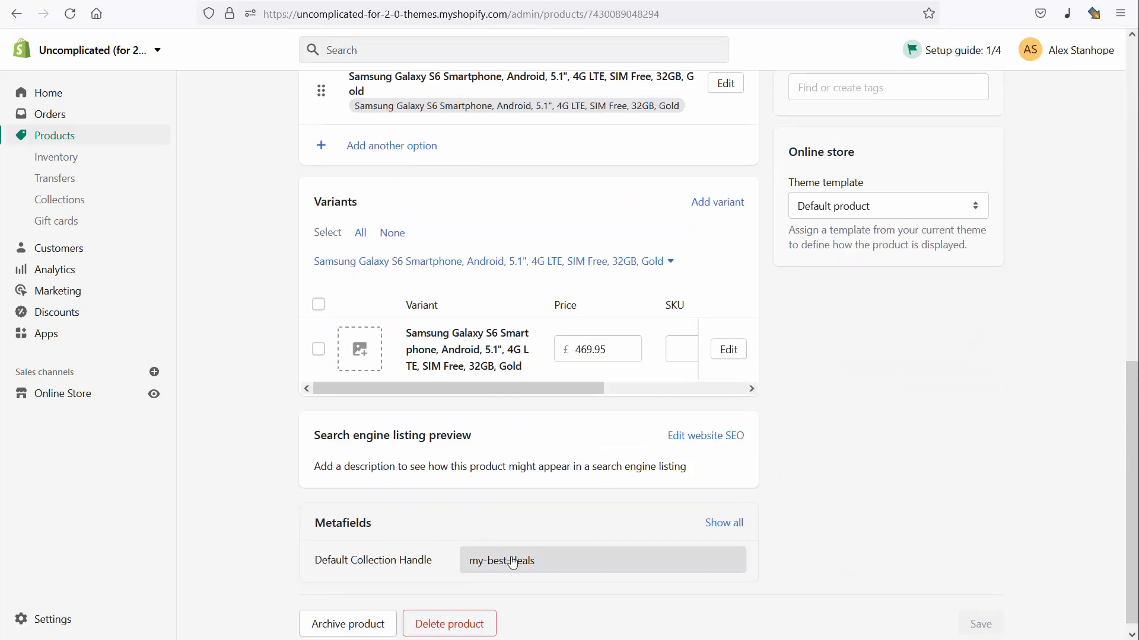
scroll(931, 493, "up", 10)
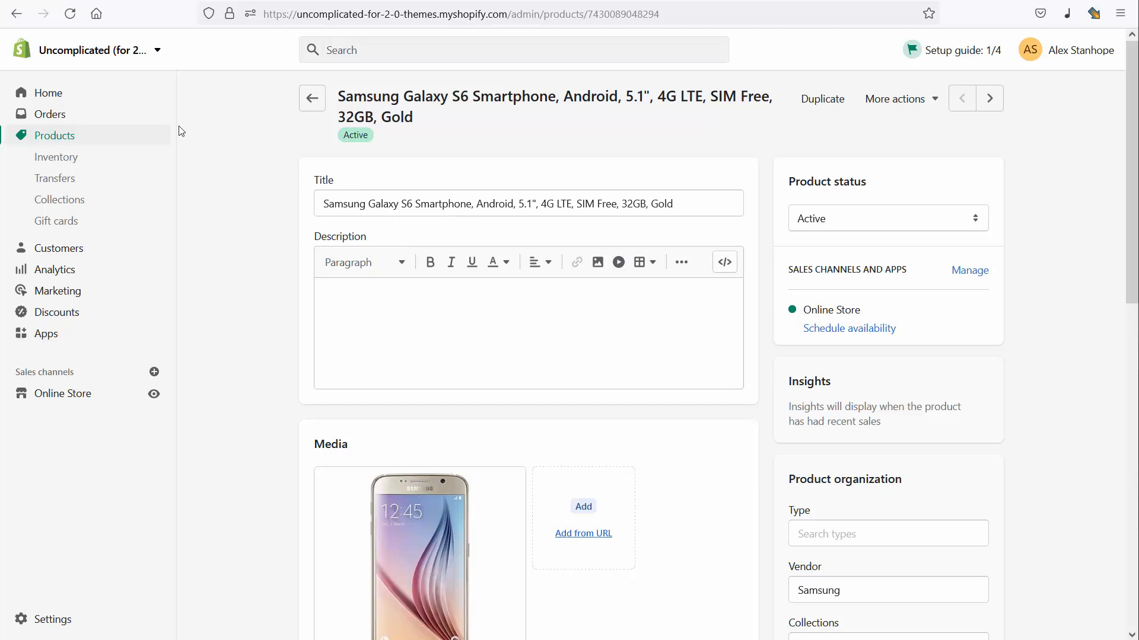
left_click(96, 13)
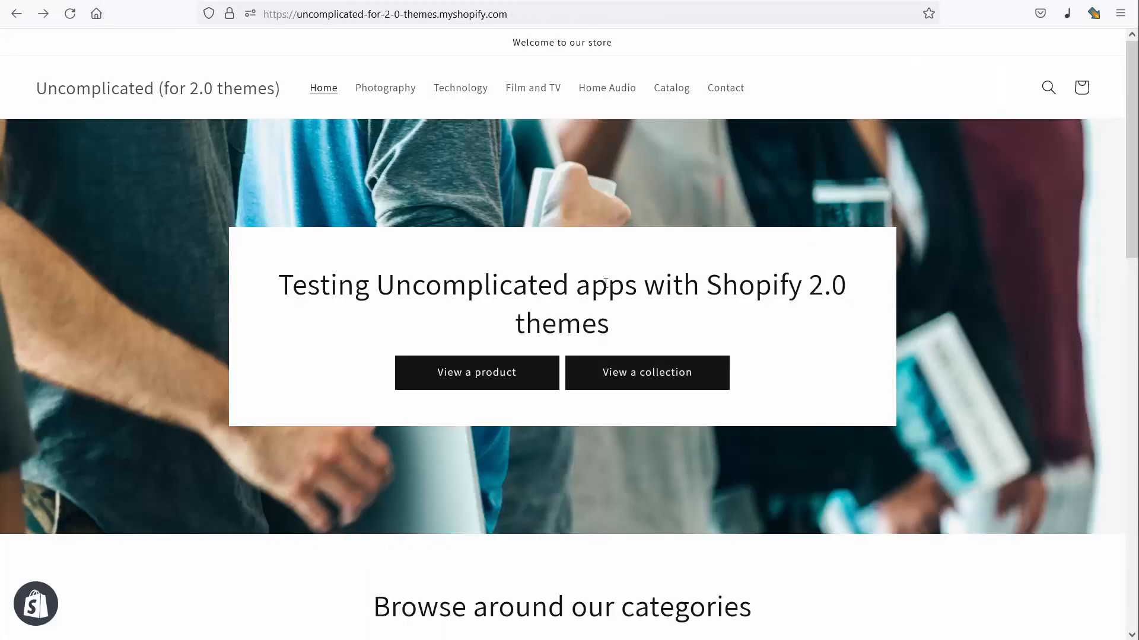